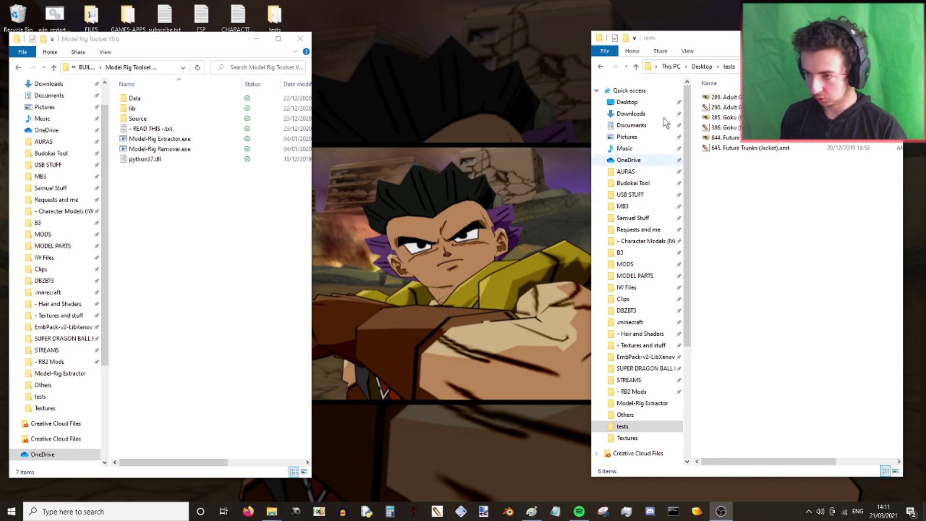
- Place the tests window beside Model Rig Toolset, briefly selecting the Future Trunks and Goku files
left_click_drag(733, 38, 608, 45)
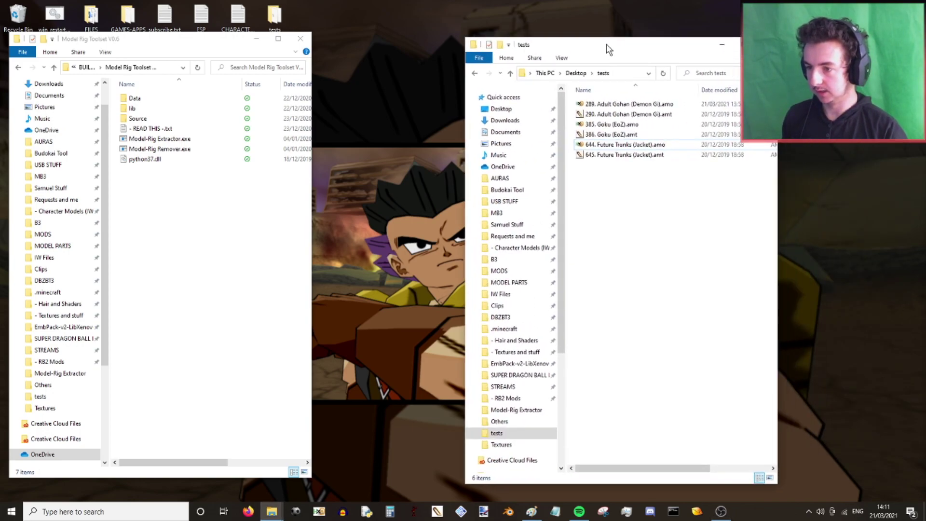
left_click_drag(664, 193, 610, 122)
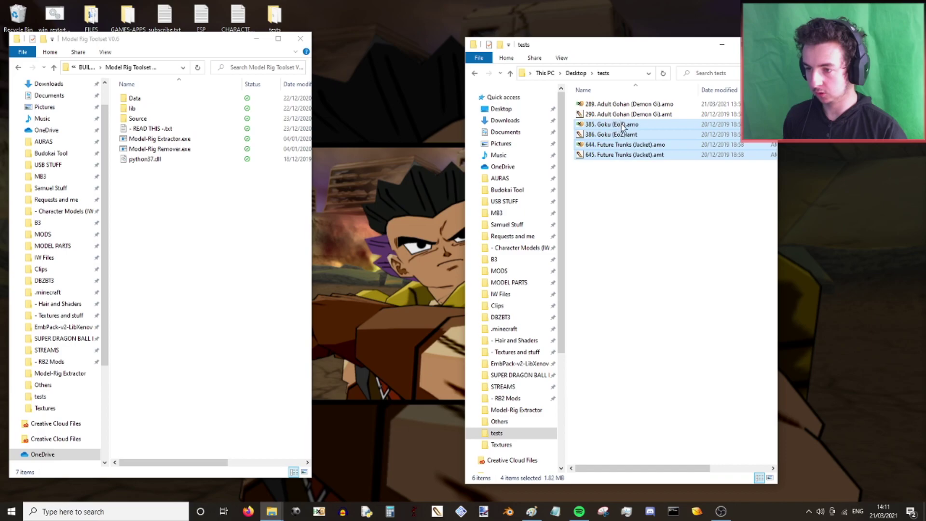
left_click(636, 170)
left_click(606, 146)
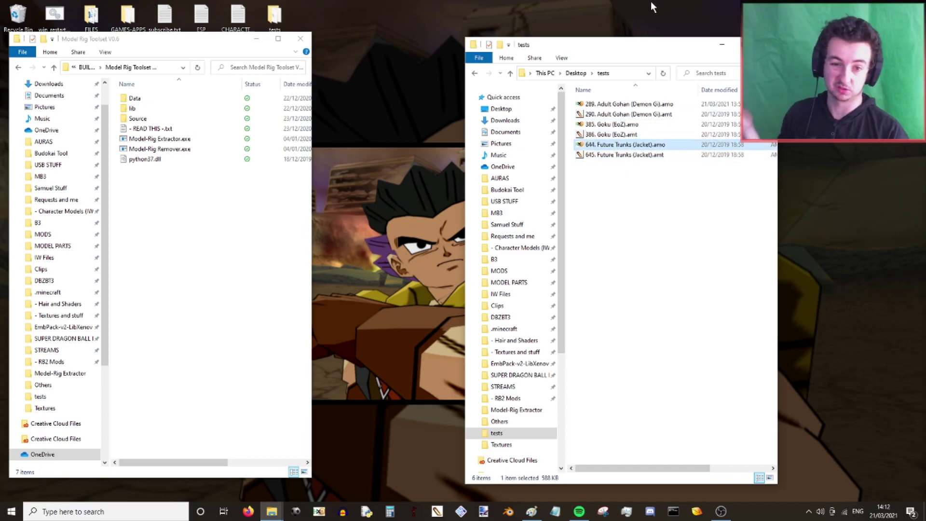
left_click_drag(539, 44, 639, 35)
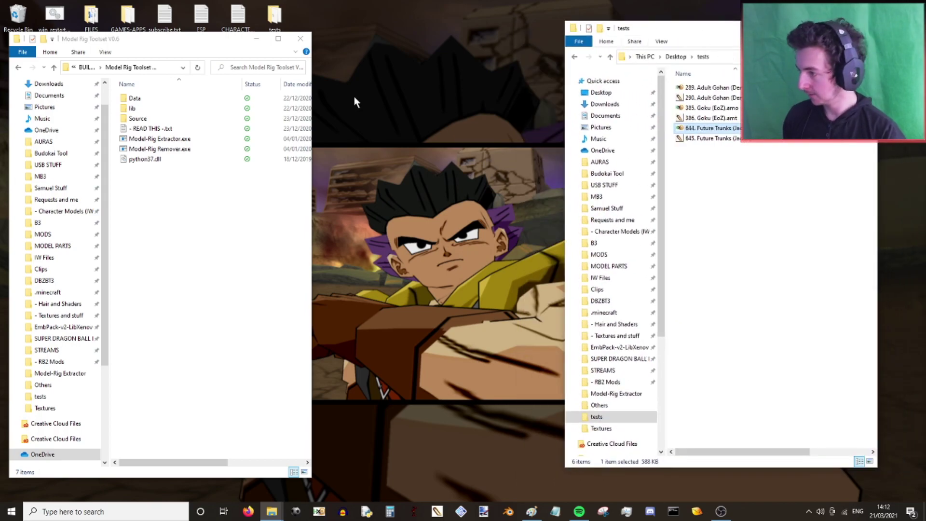
- Launch Model-Rig Extractor and preview texture 10 of 386. Goku (EoZ).amt
double_click(153, 140)
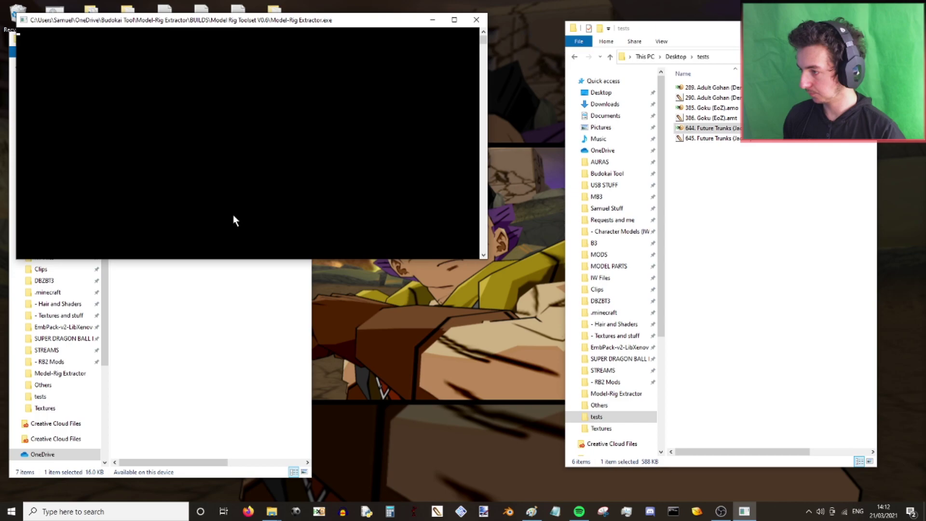
left_click(700, 119)
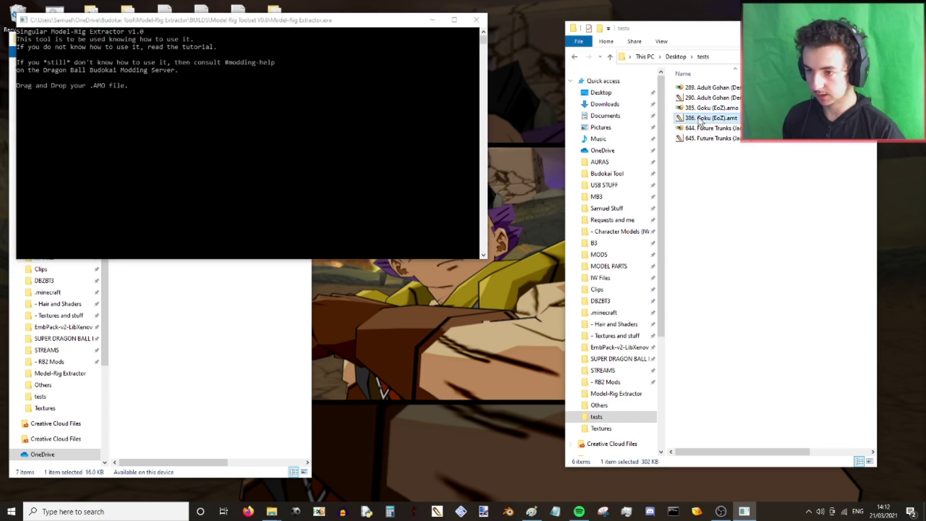
double_click(700, 119)
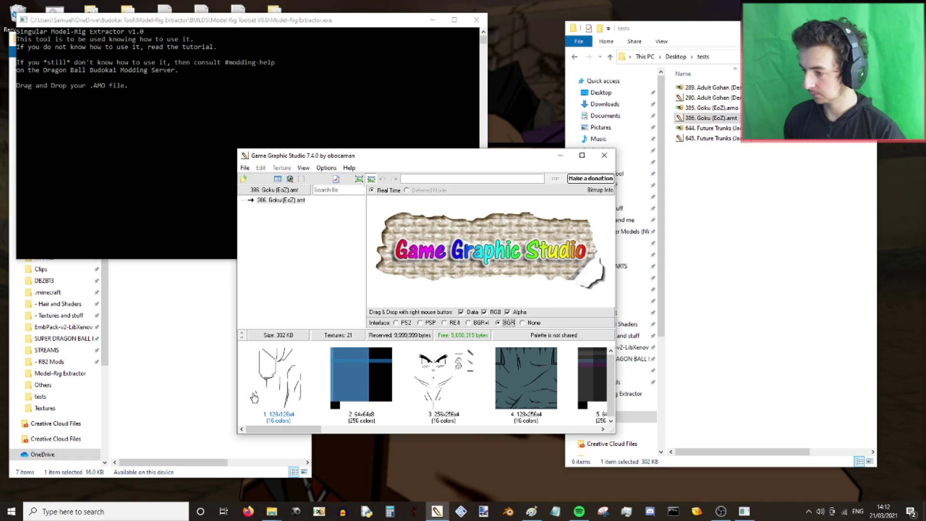
scroll(254, 398, "down", 5)
left_click(454, 383)
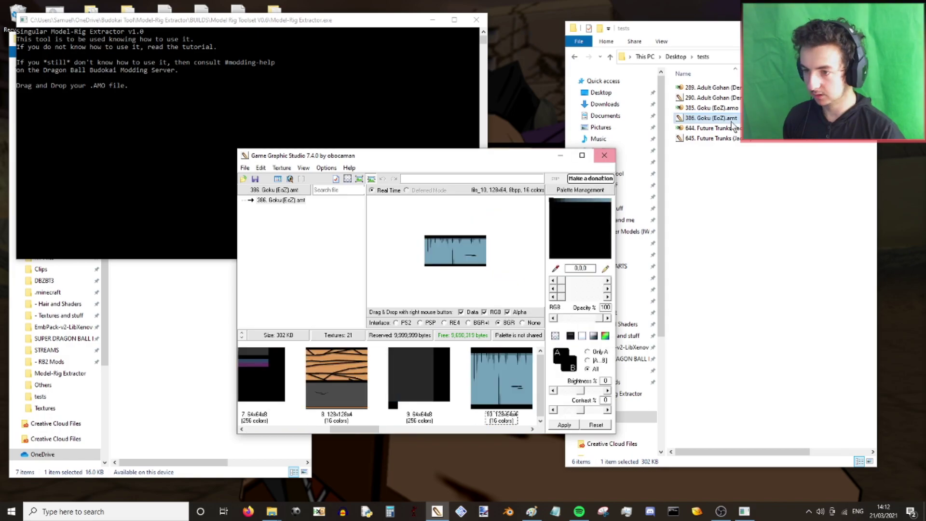
left_click(604, 155)
- Extract part 7 of bone 1 (XGOK_BODY) from 385. Goku (EoZ).amo, then close the console
left_click_drag(711, 108, 256, 33)
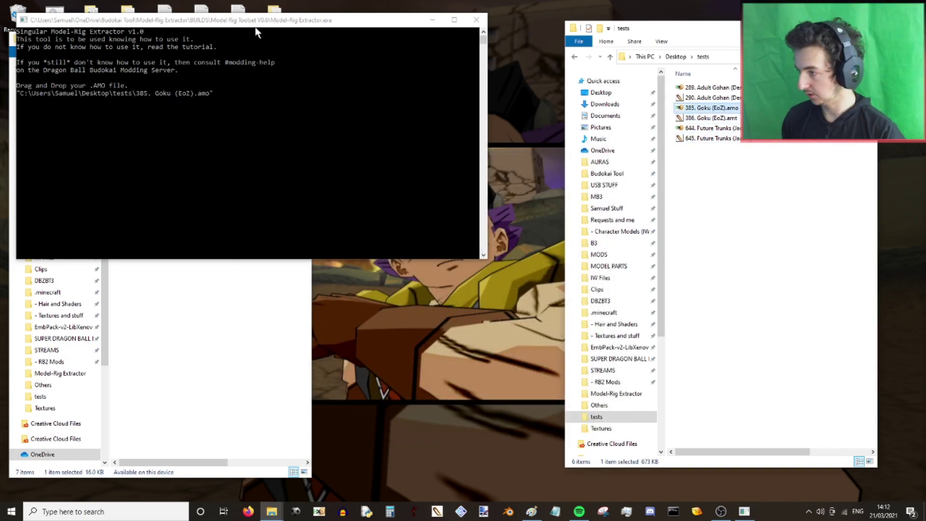
left_click(254, 27)
key("Return")
type("1")
key("Return")
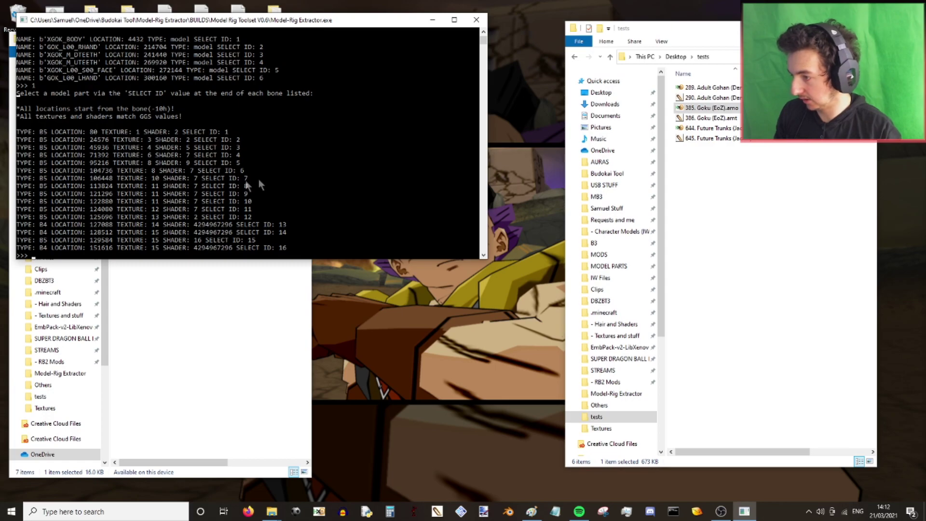
type("7")
key("Return")
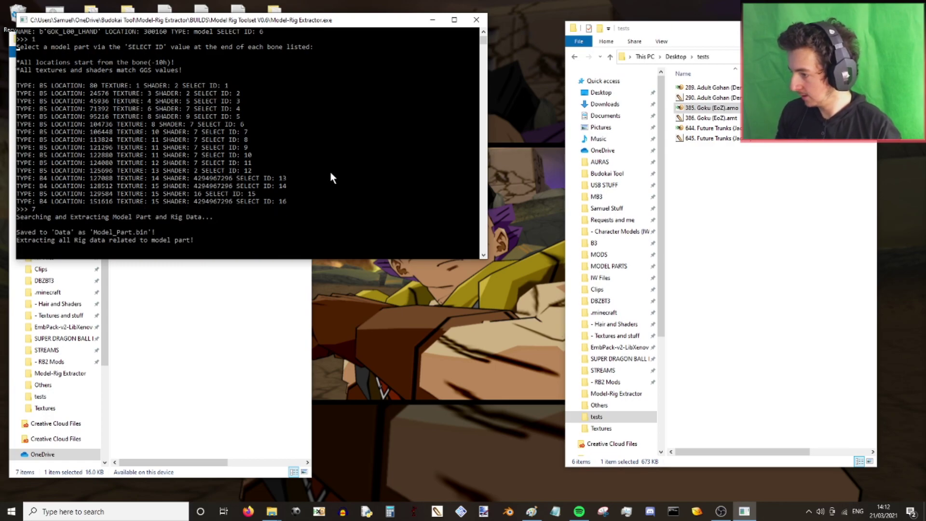
key("Return")
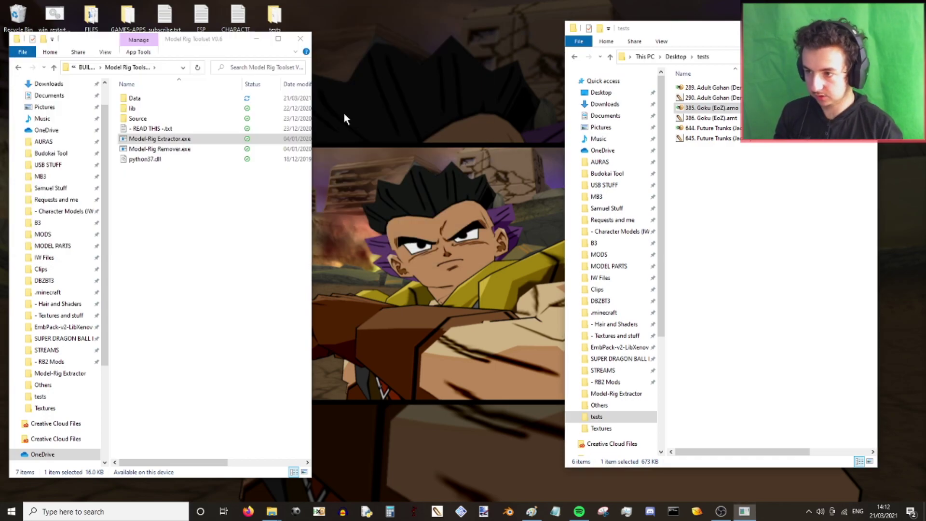
- Open the Data folder and select all 13 extracted .bin files
left_click(783, 191)
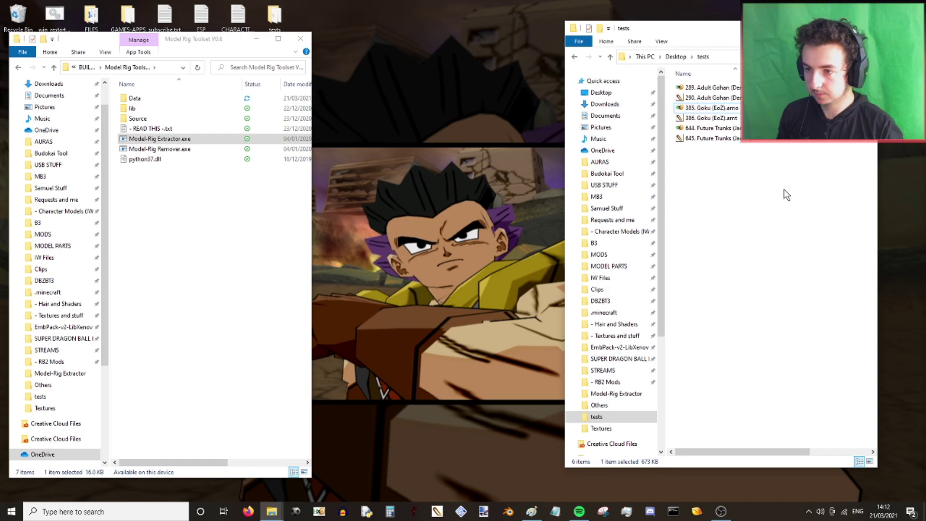
double_click(133, 98)
left_click_drag(259, 304, 156, 79)
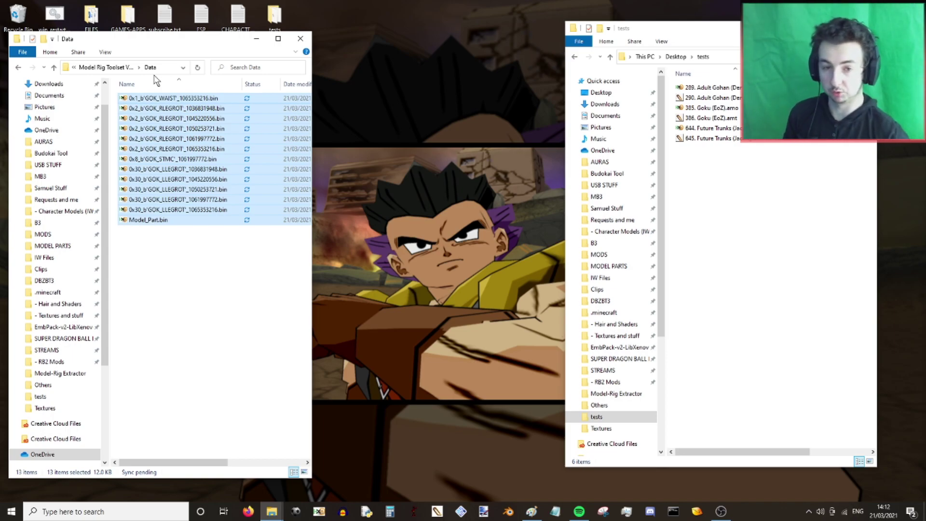
- Create a folder named 1 in tests and paste the extracted files into it
right_click(804, 260)
mouse_move(752, 427)
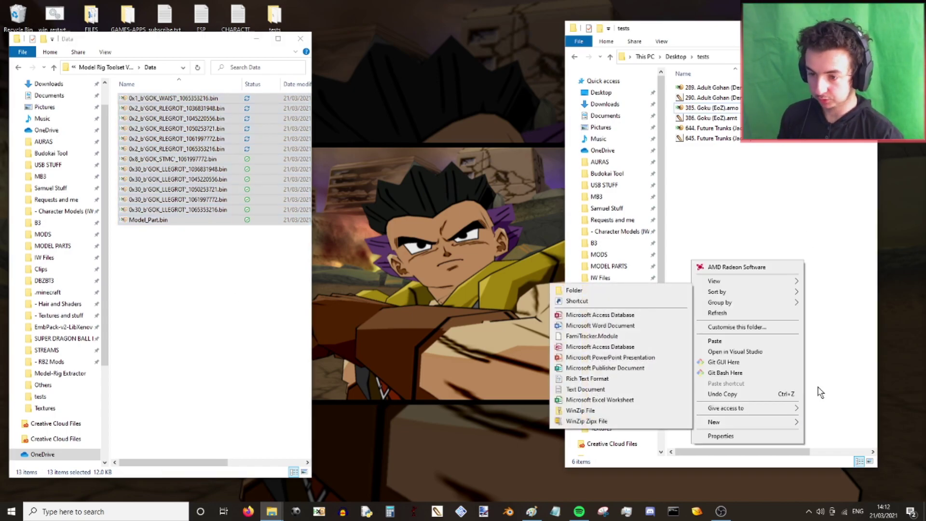
left_click(594, 291)
type("1")
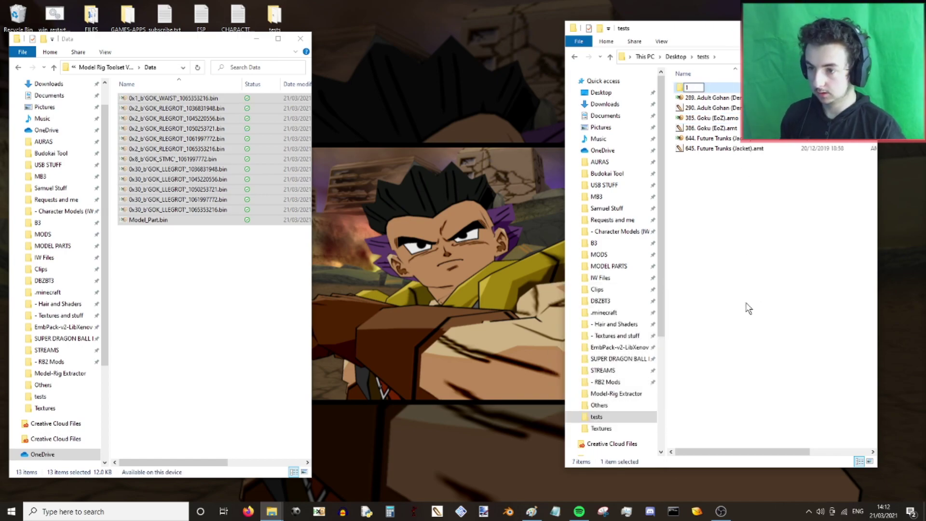
left_click(824, 332)
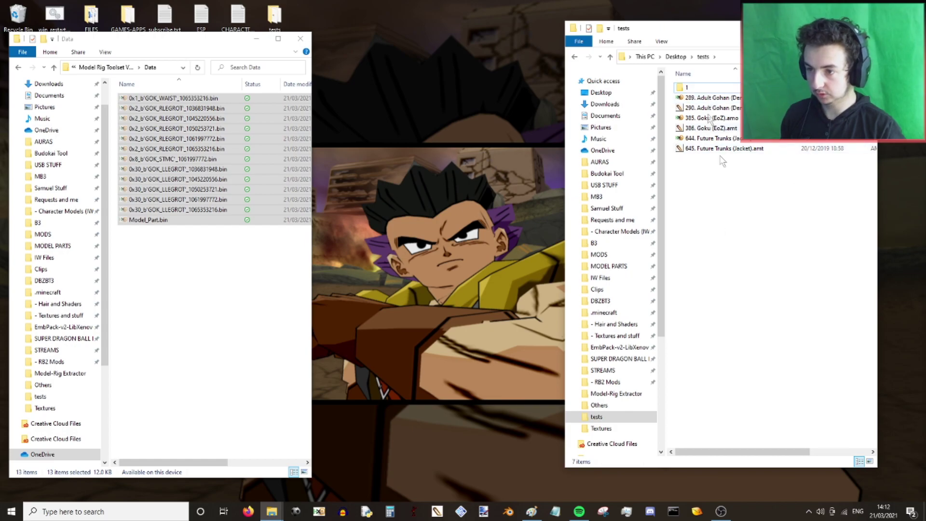
double_click(689, 88)
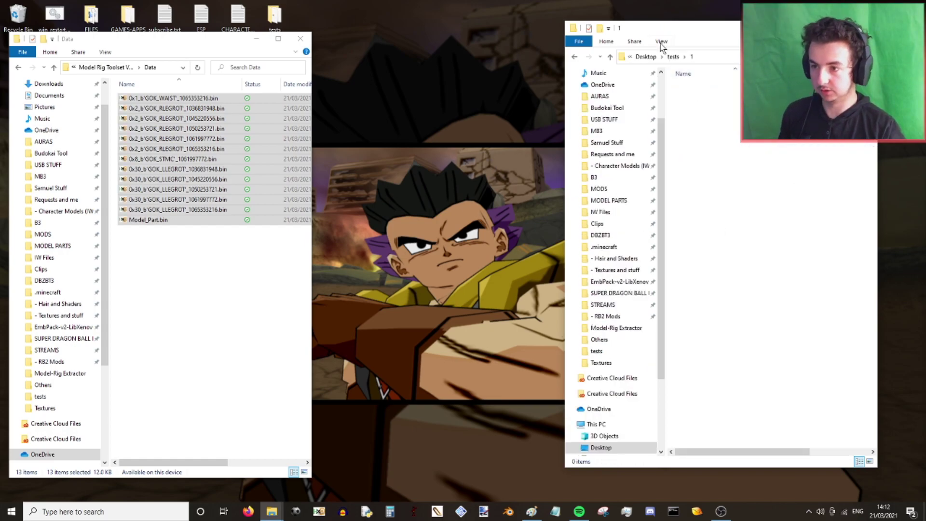
key("ctrl+v")
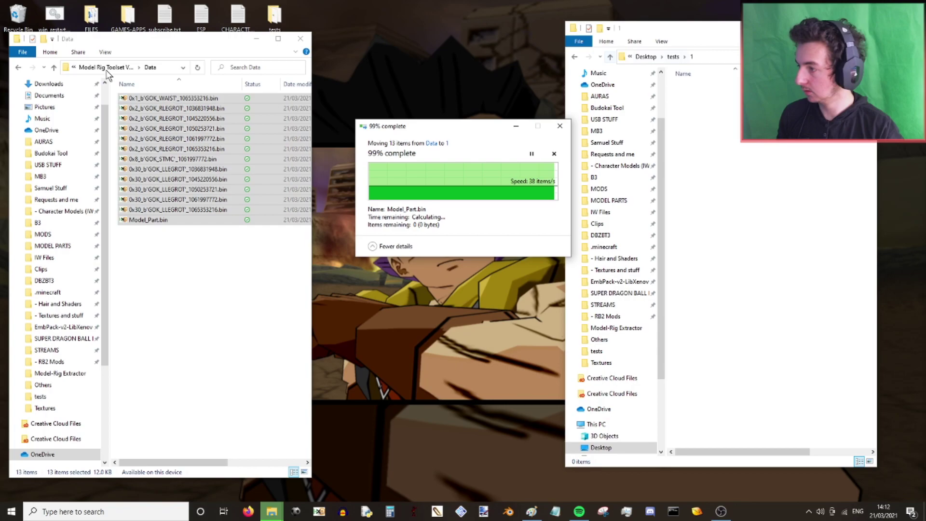
- Return to the toolset folder and relaunch Model-Rig Extractor
left_click(107, 68)
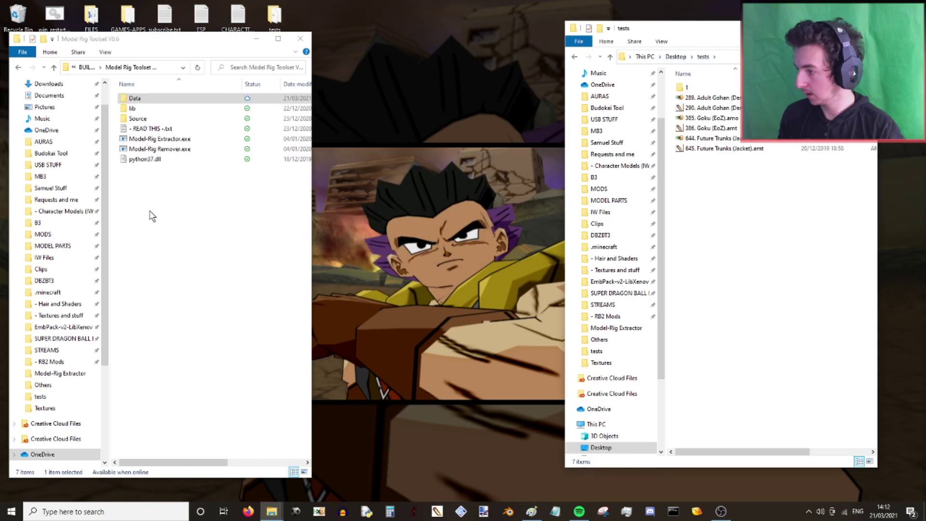
key("m")
key("Return")
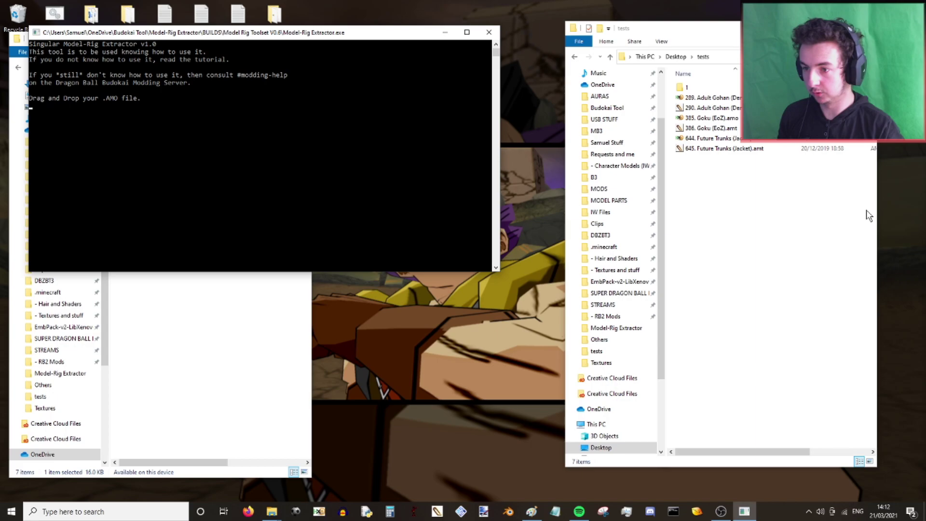
- Preview textures 23 and 24 of the Future Trunks jacket set
double_click(738, 148)
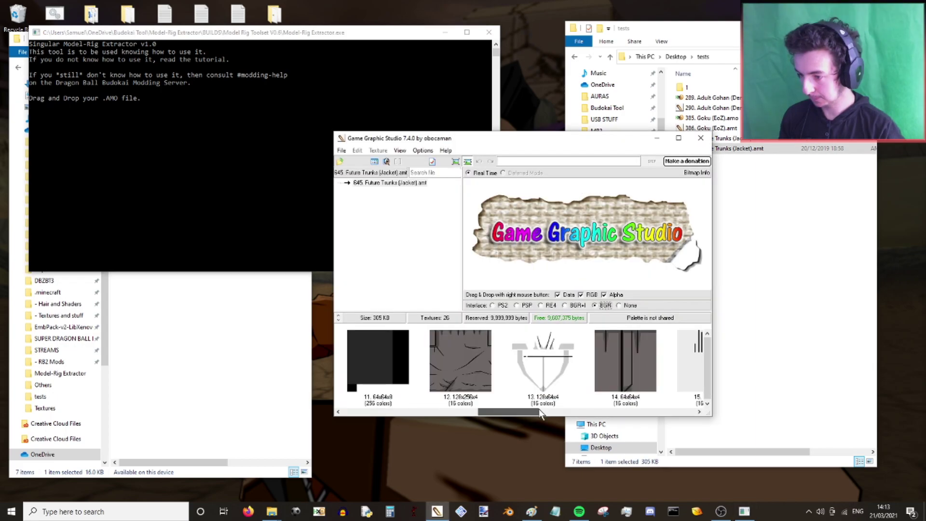
left_click_drag(541, 414, 677, 409)
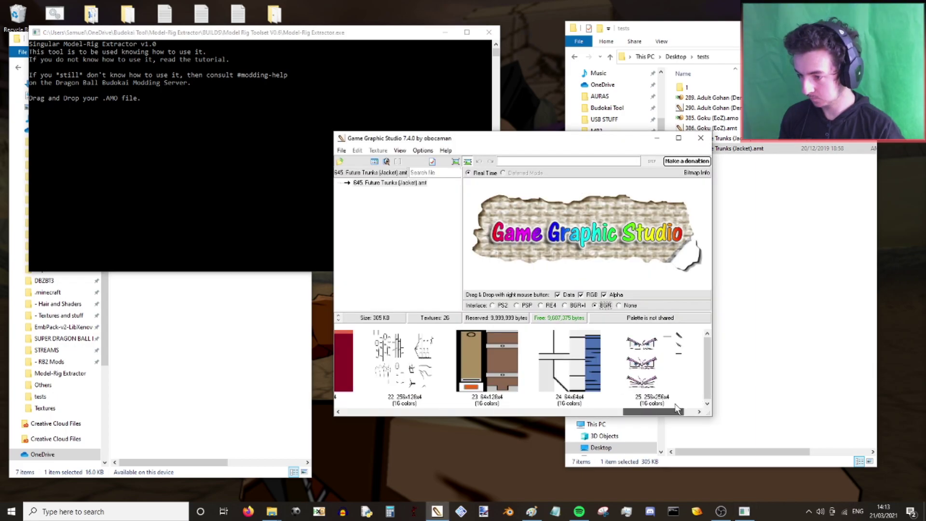
left_click(497, 364)
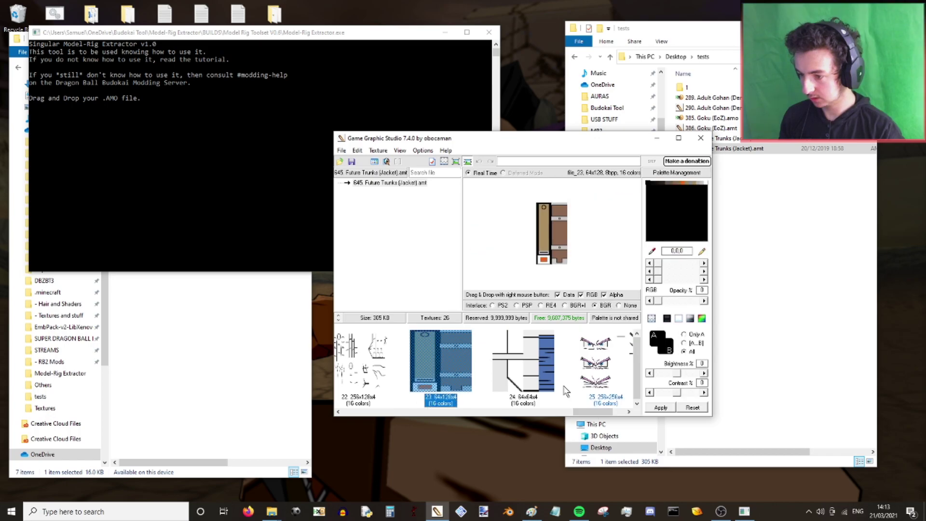
left_click(536, 373)
left_click(701, 138)
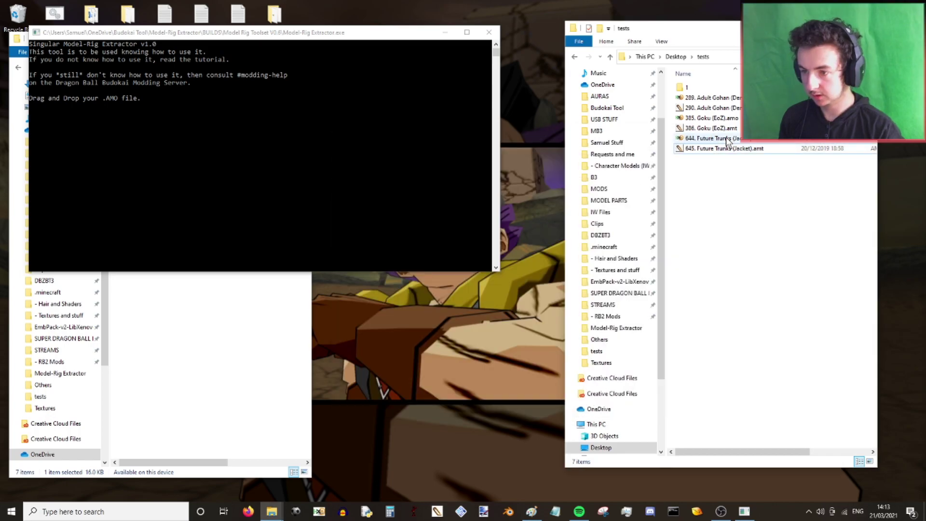
- Extract part 1 of bone 4 from 644. Future Trunks (Jacket).amo, then close the console
left_click_drag(728, 141, 386, 137)
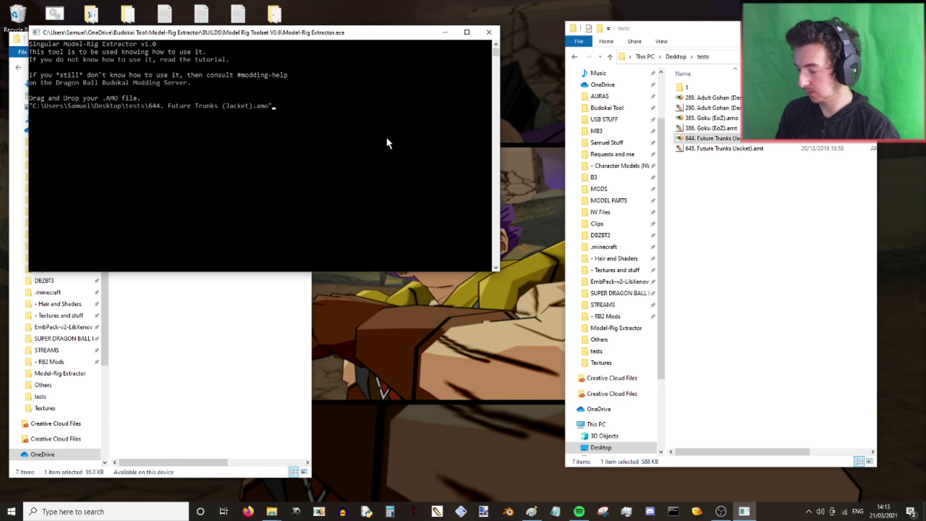
key("Return")
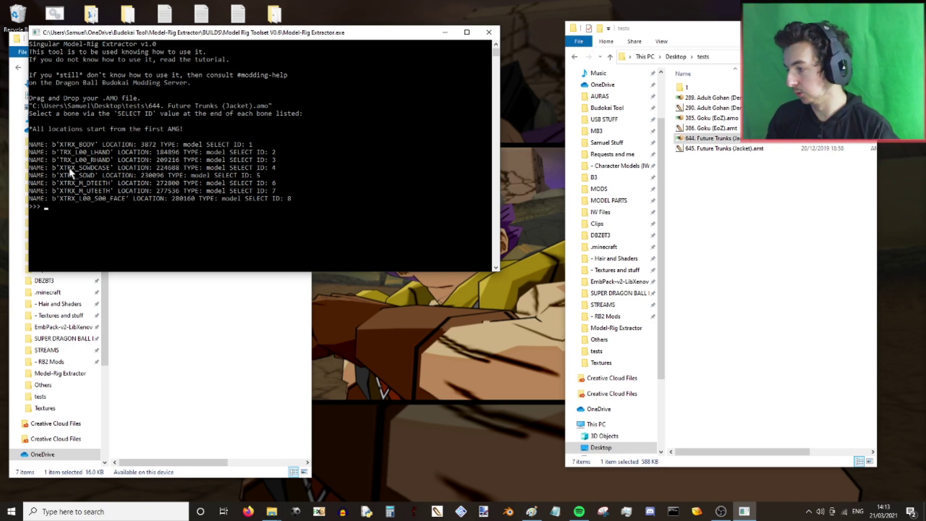
type("4")
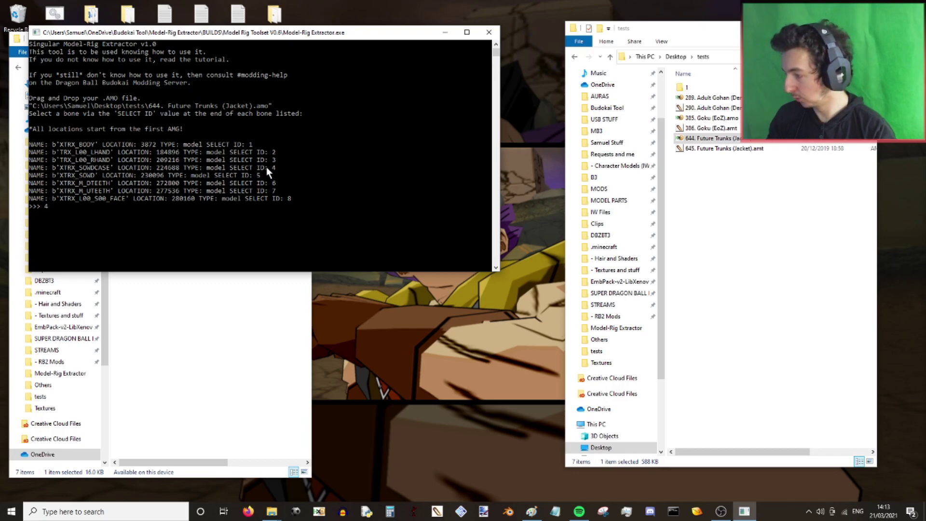
key("Return")
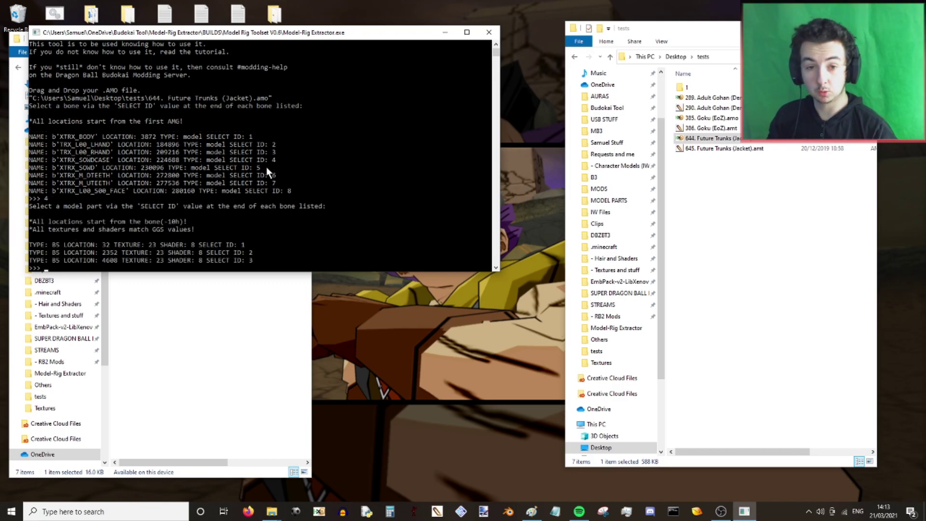
type("1")
key("Return")
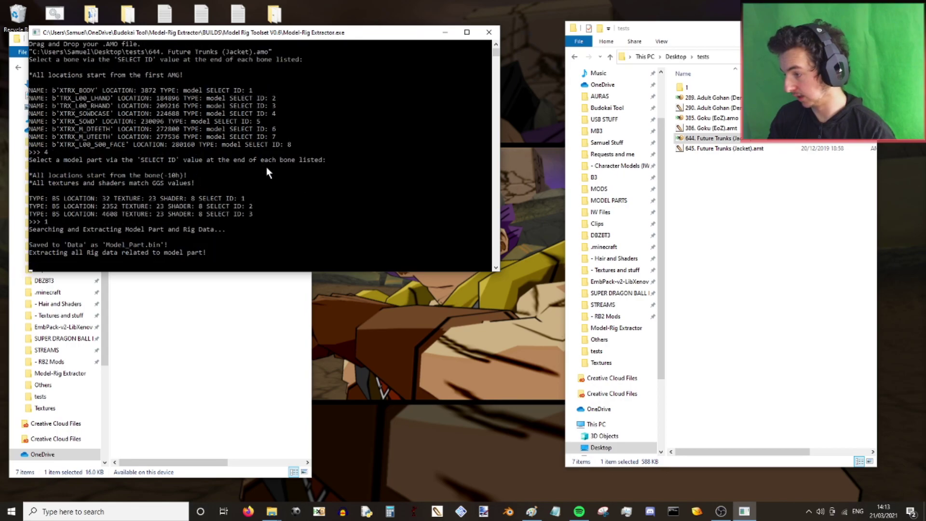
key("Return")
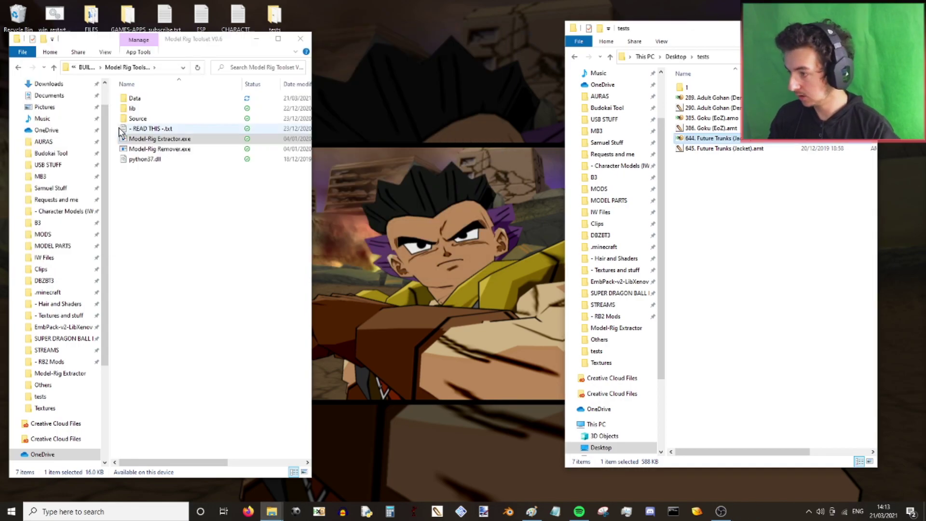
- Create a new folder named 2_sowdcase in tests
right_click(713, 197)
mouse_move(671, 357)
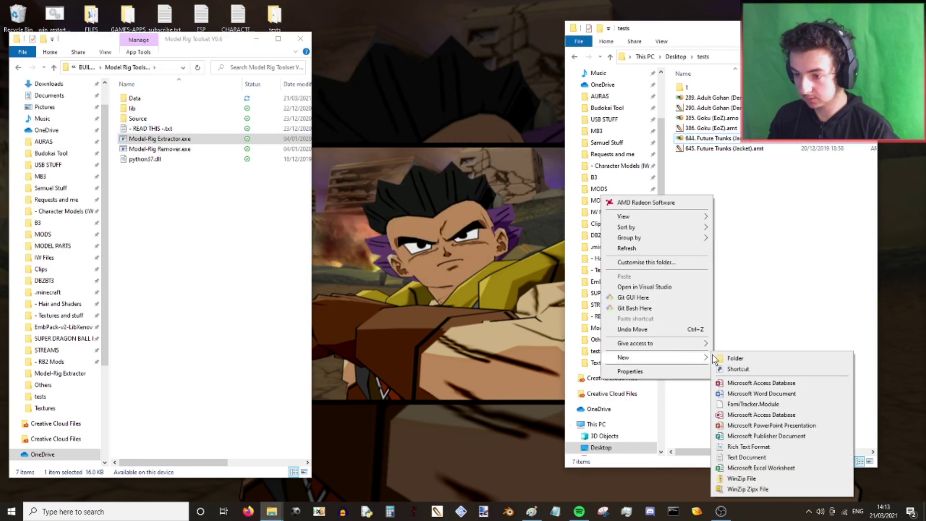
left_click(735, 358)
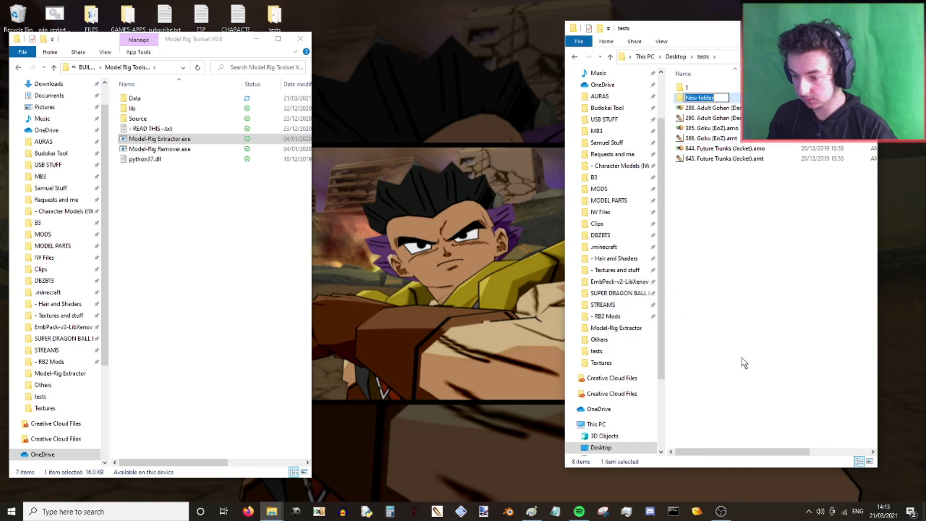
type("2_sow")
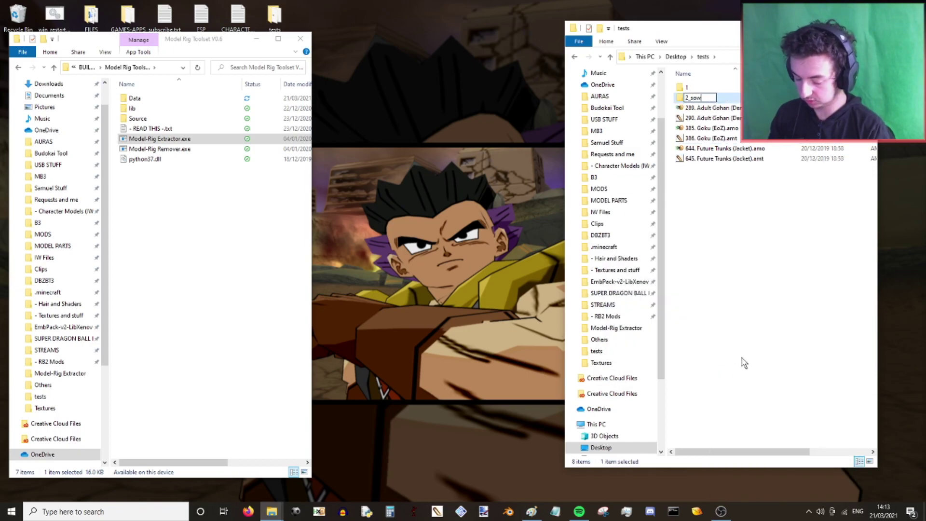
type("dcaswe")
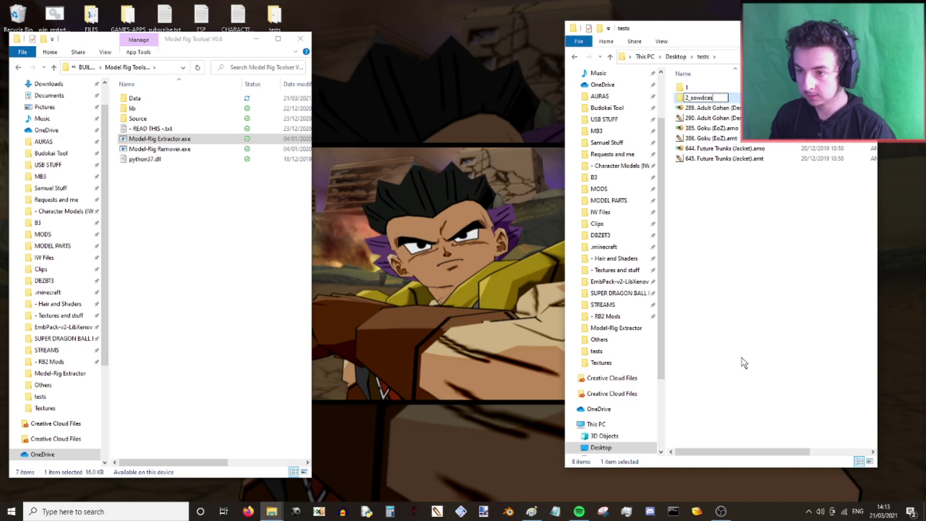
key("BackSpace")
key("BackSpace")
type("e")
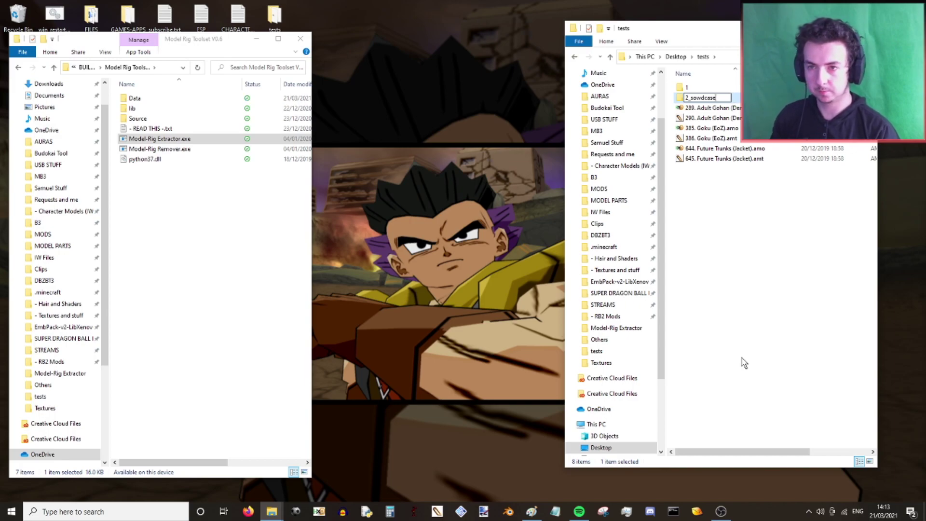
- Move Model_Part.bin from Data into 2_sowdcase and return to the toolset folder
double_click(135, 99)
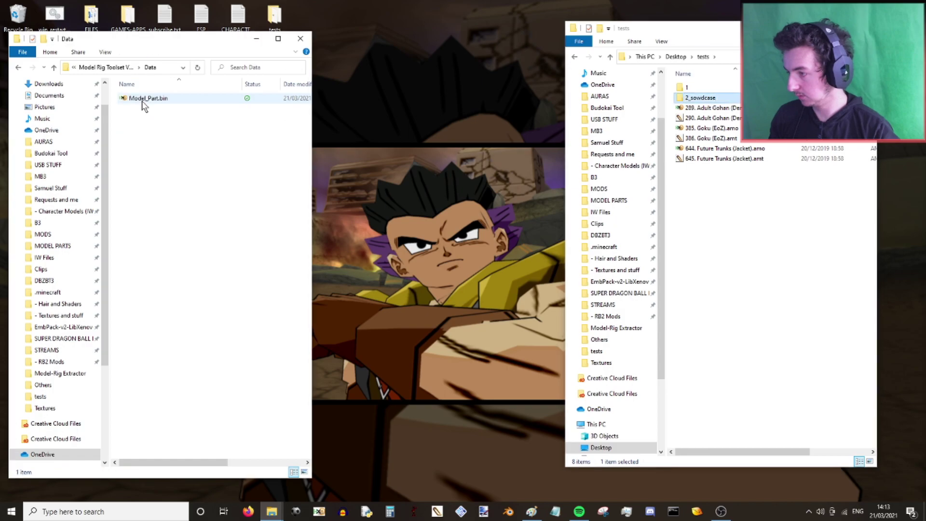
left_click_drag(144, 99, 716, 98)
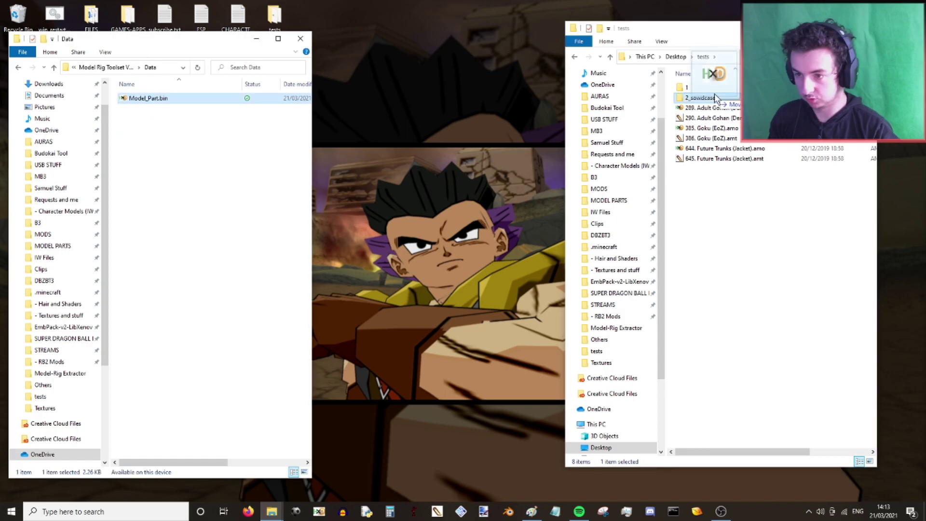
left_click_drag(714, 94, 714, 94)
key("alt+Up")
left_click(156, 139)
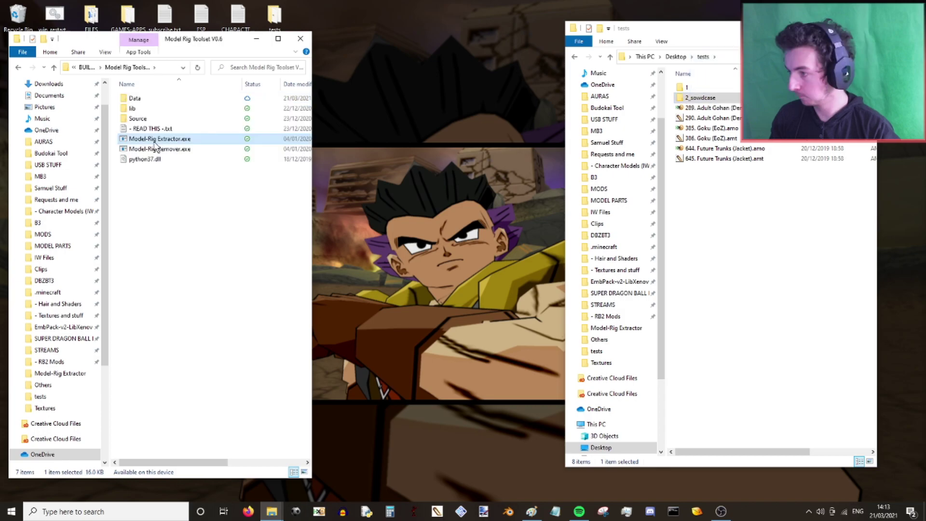
- Extract part 2 of bone 4 (XTRX_SOWDCASE) from 644. Future Trunks (Jacket).amo
double_click(154, 141)
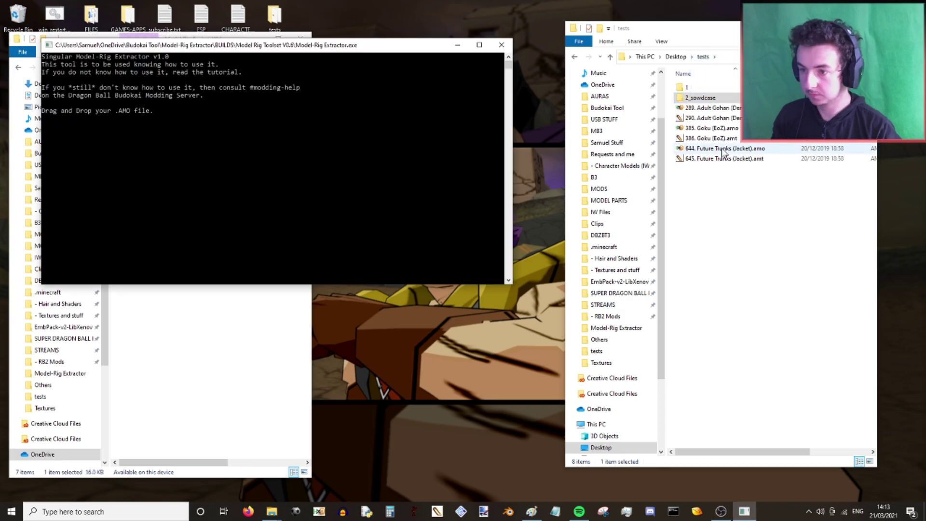
left_click_drag(723, 150, 444, 180)
key("Return")
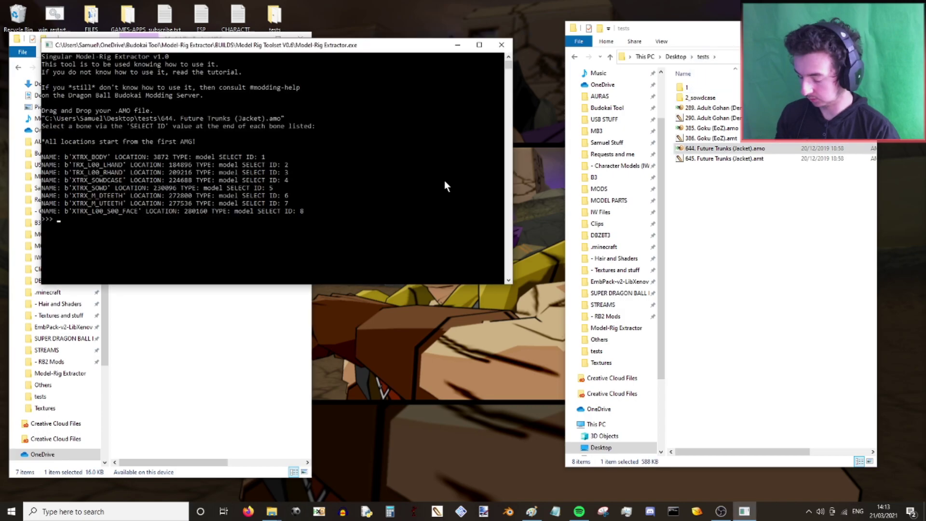
type("4")
key("Return")
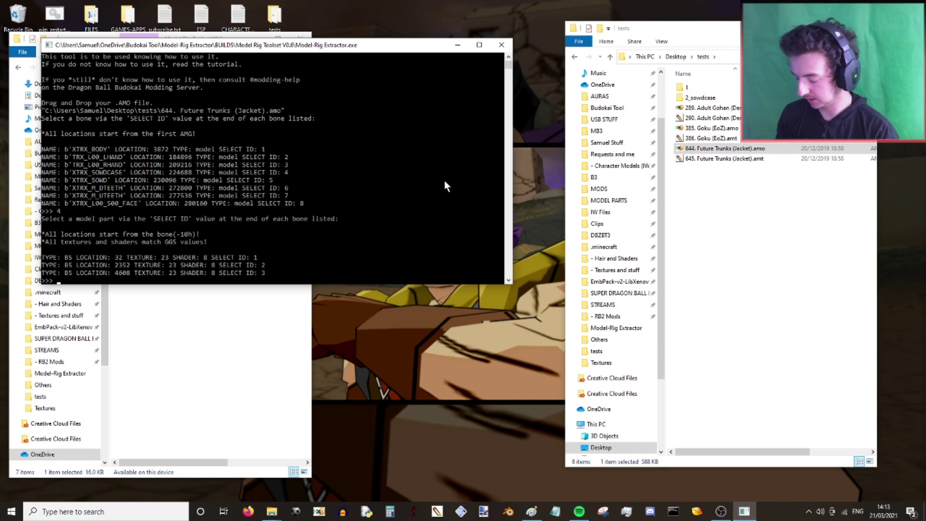
type("2")
key("Return")
key("Return")
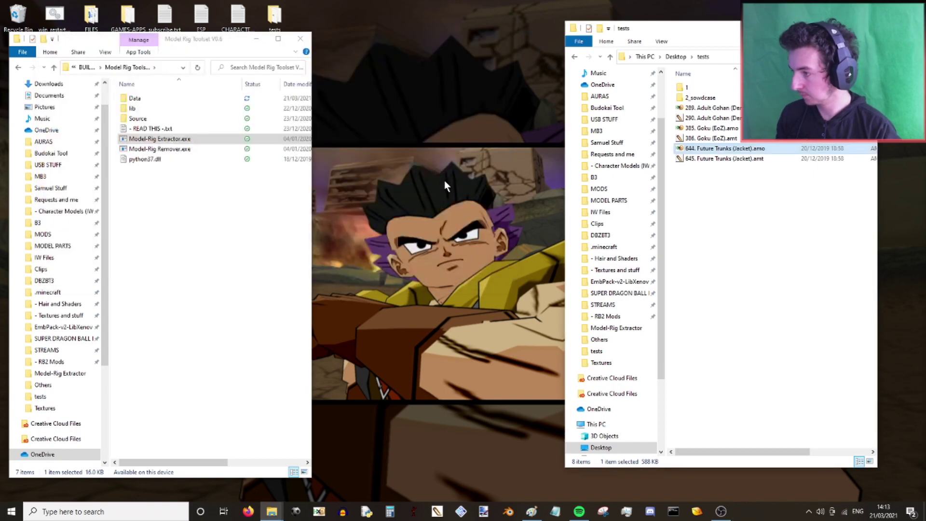
- Move the new Model_Part.bin from Data into 2_sowdcase, keeping both files
double_click(131, 98)
left_click_drag(144, 98, 701, 99)
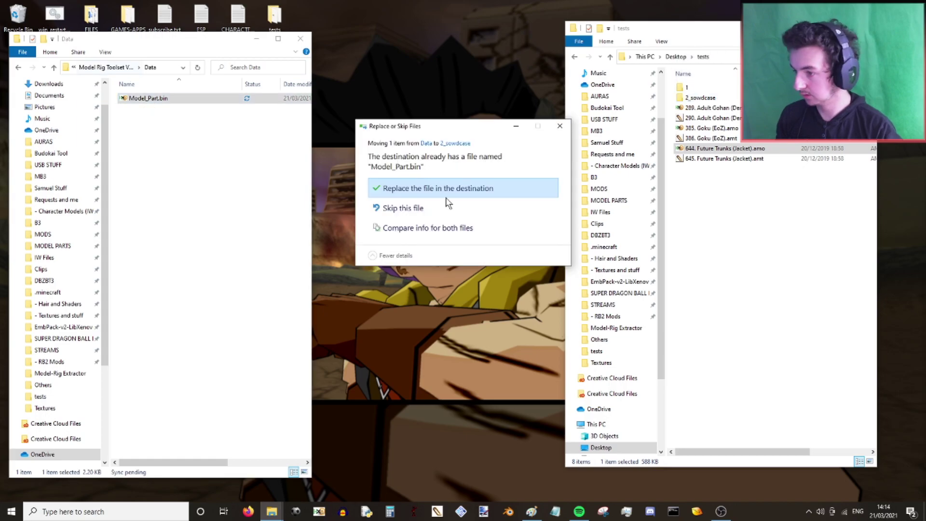
left_click(448, 228)
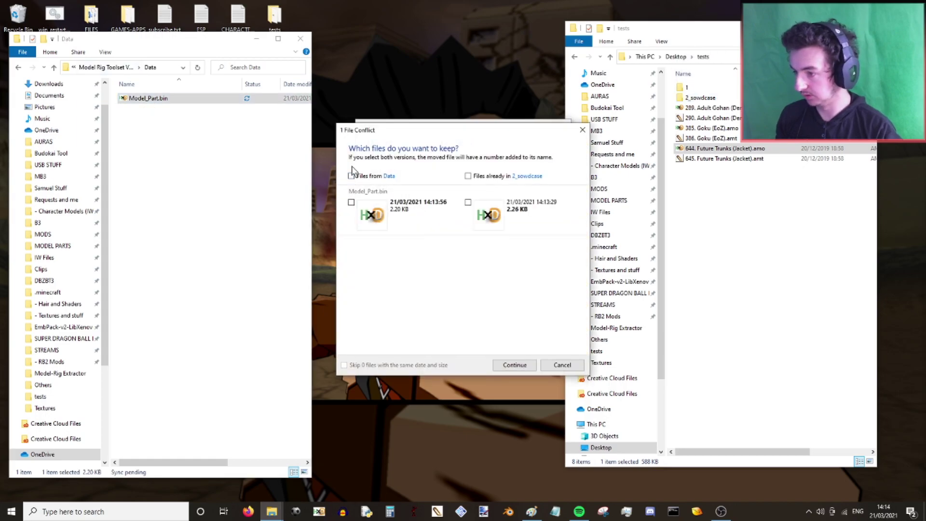
left_click(515, 364)
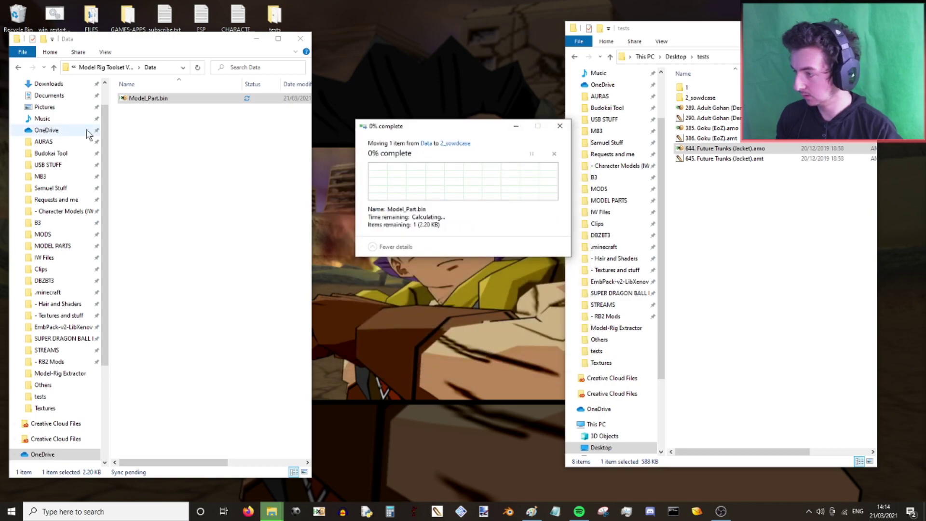
key("alt+Left")
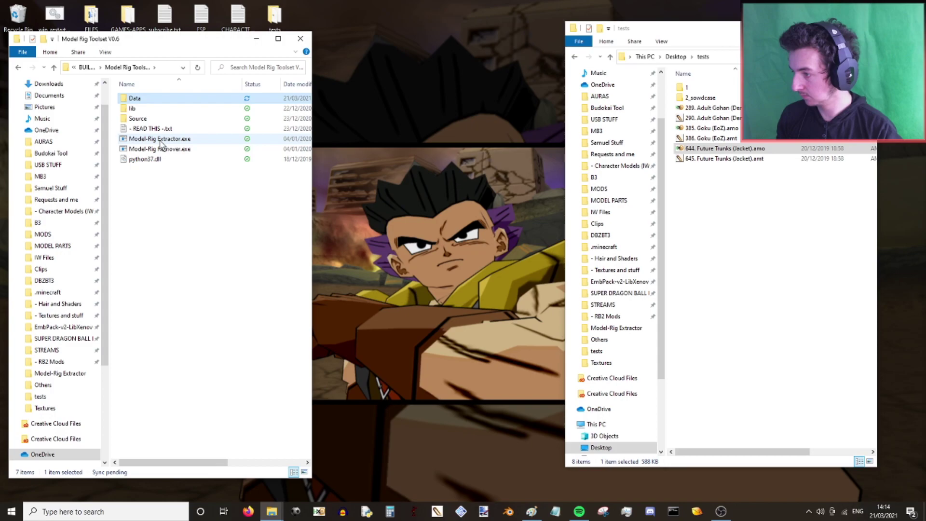
- Rerun the extractor with choice 1 and move Model_Part.bin into 2_sowdcase, replacing the existing file
double_click(161, 139)
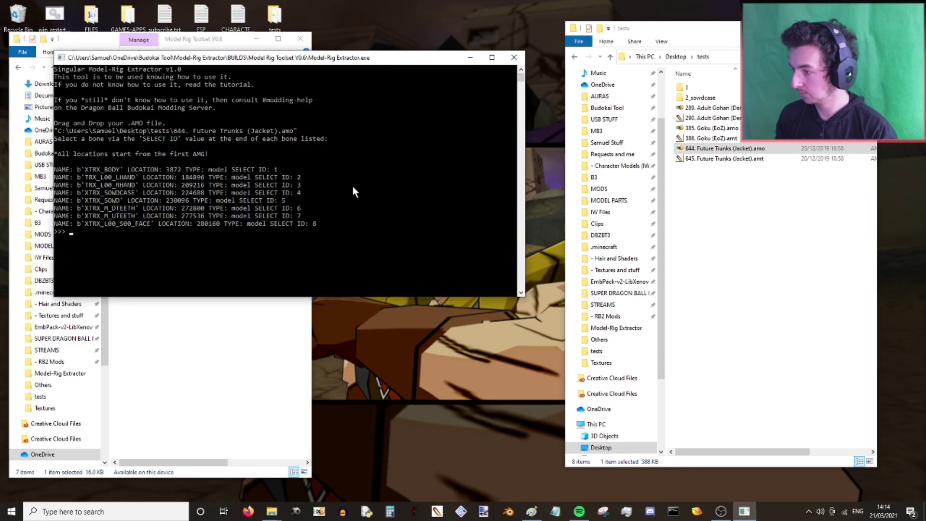
type("1")
key("Return")
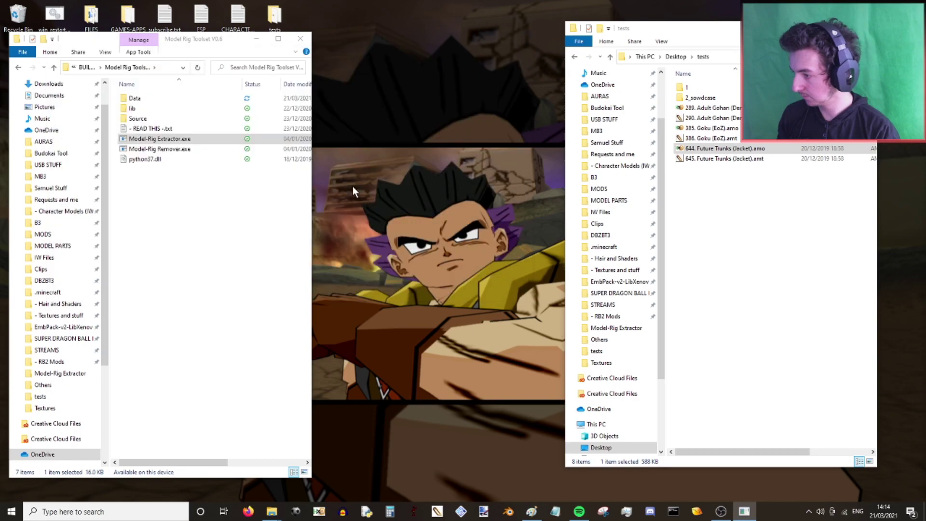
double_click(143, 99)
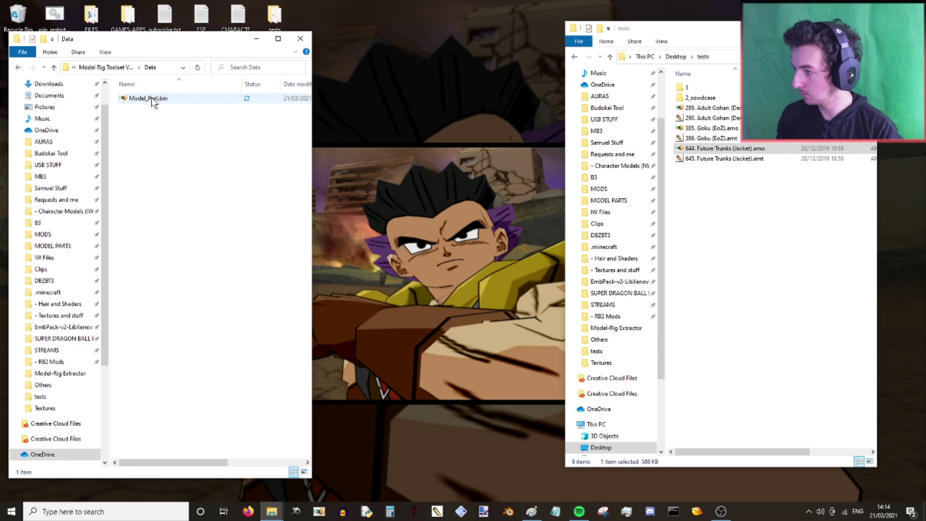
left_click_drag(151, 99, 700, 97)
left_click(425, 189)
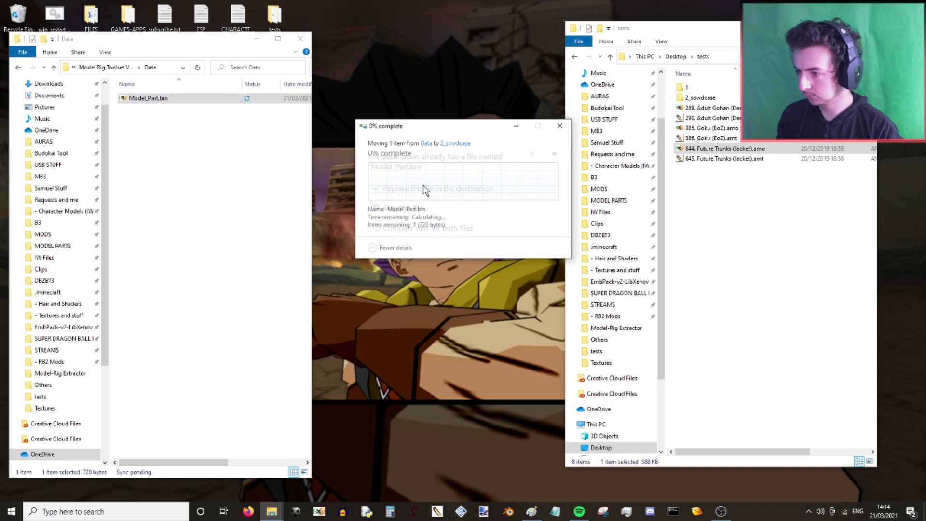
double_click(714, 98)
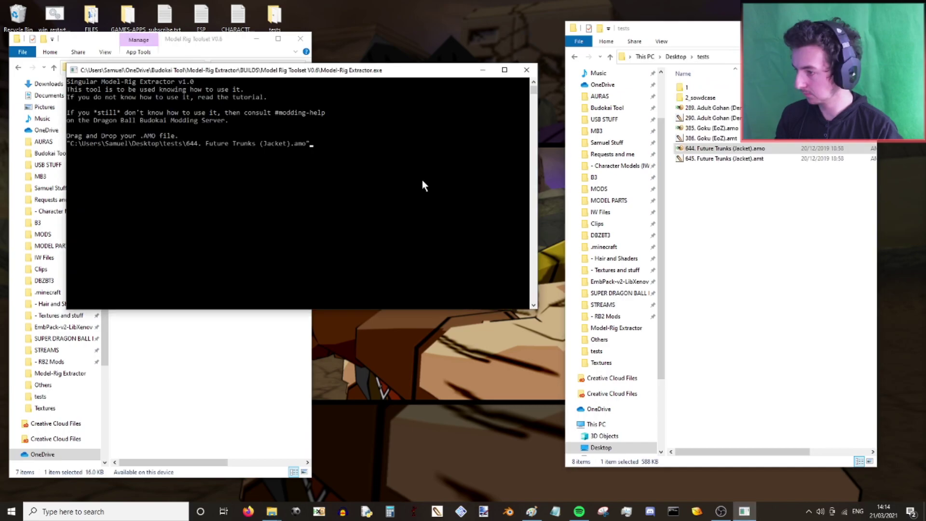
- Extract bone 4, part 1 into 2_sowdcase keeping both copies, then select the three Model_Part files
key("Return")
type("4")
key("Return")
type("1")
key("Return")
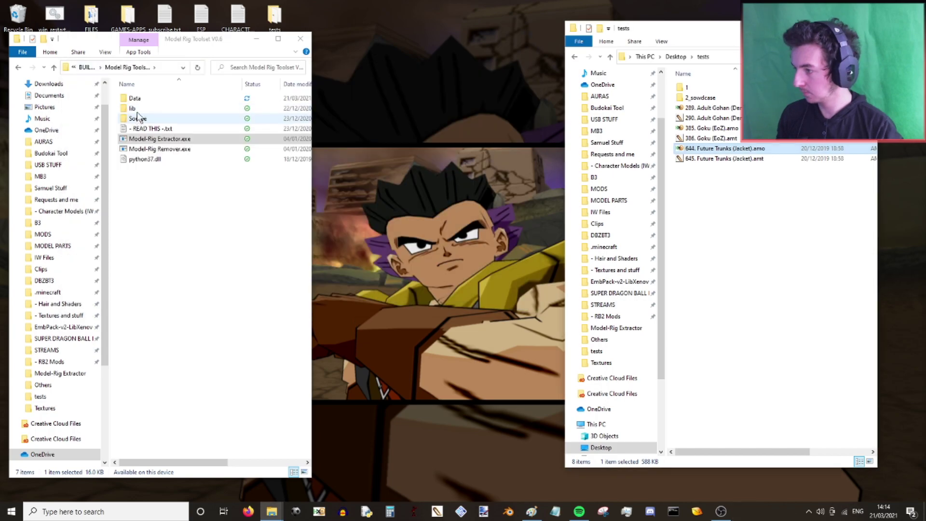
double_click(135, 98)
left_click_drag(148, 98, 701, 98)
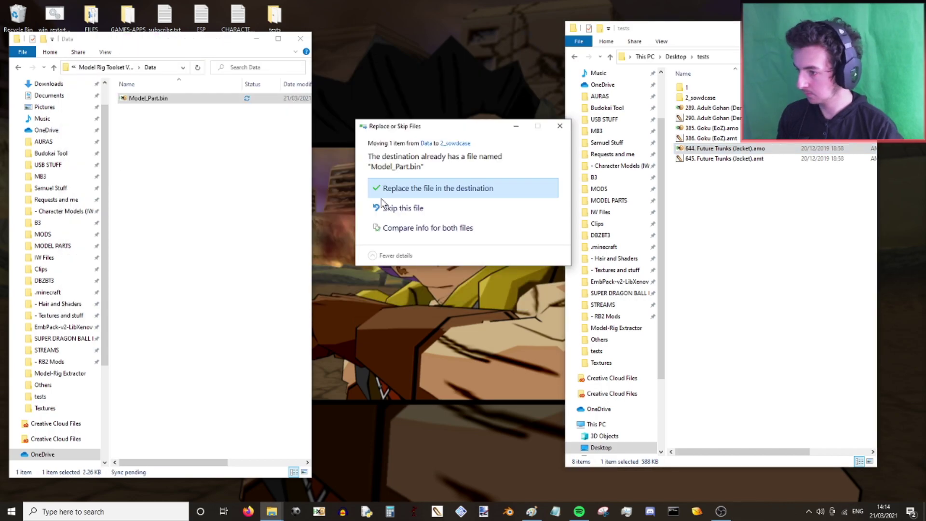
left_click(415, 228)
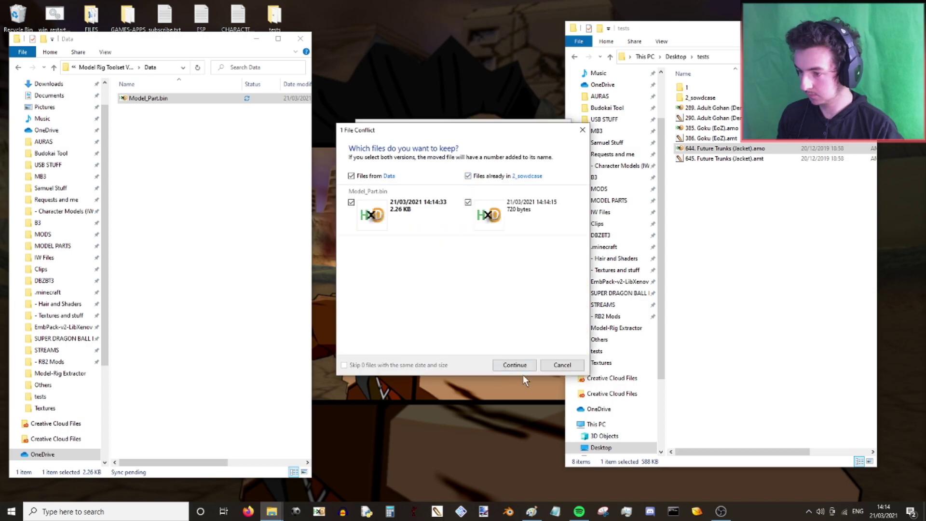
left_click(524, 368)
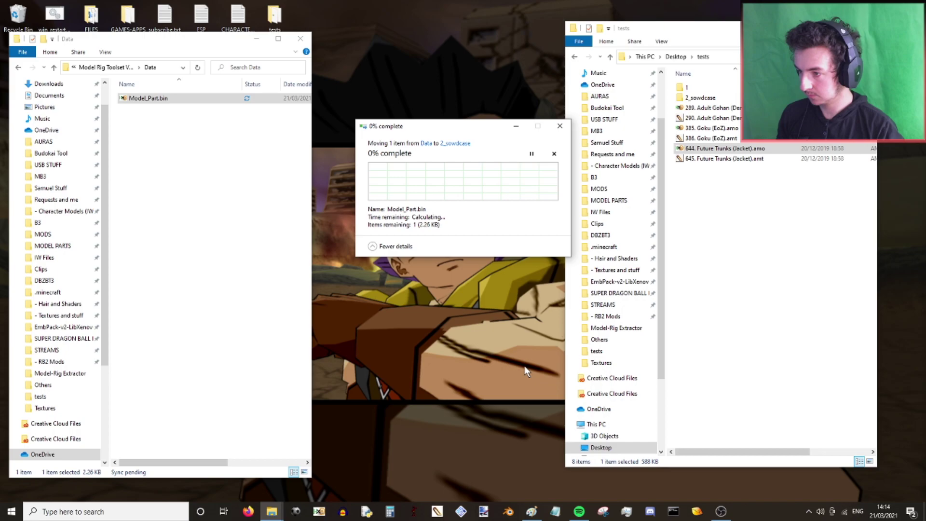
double_click(700, 98)
left_click_drag(759, 164, 716, 62)
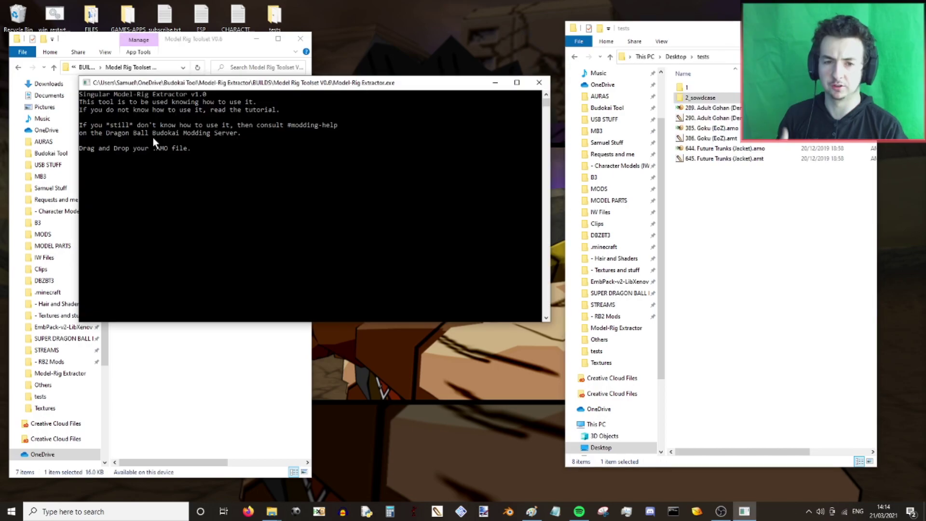
- Extract part 1 of bone 5 (XTRX_SOWD) from 644. Future Trunks (Jacket).amo
left_click_drag(726, 148, 336, 82)
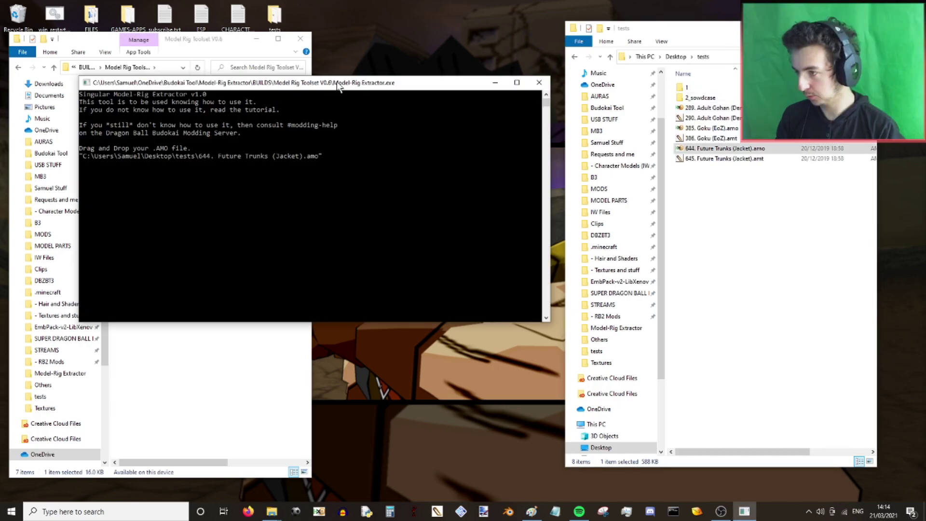
key("Return")
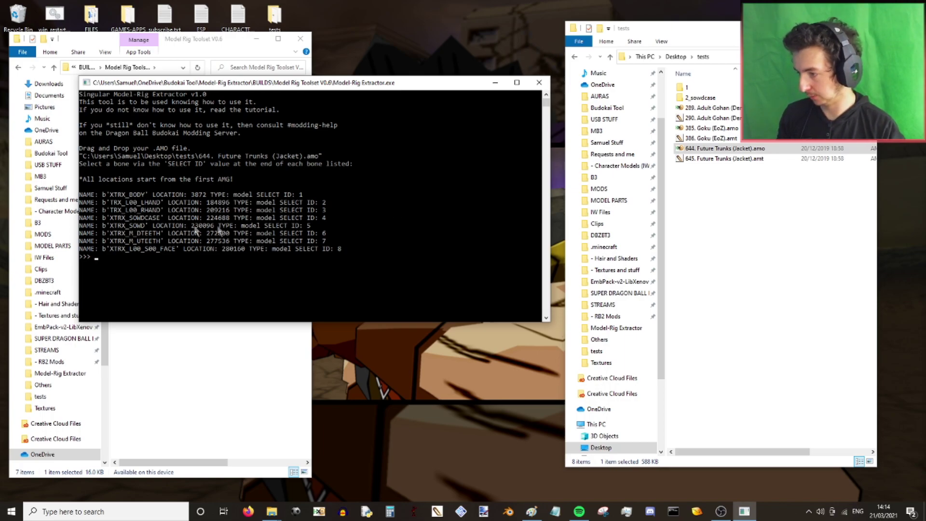
type("5")
key("Return")
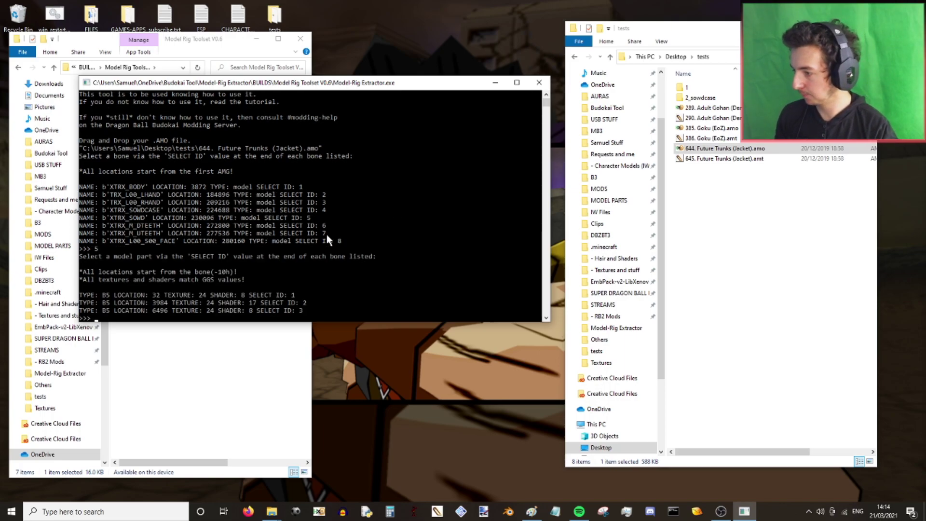
type("1")
key("Return")
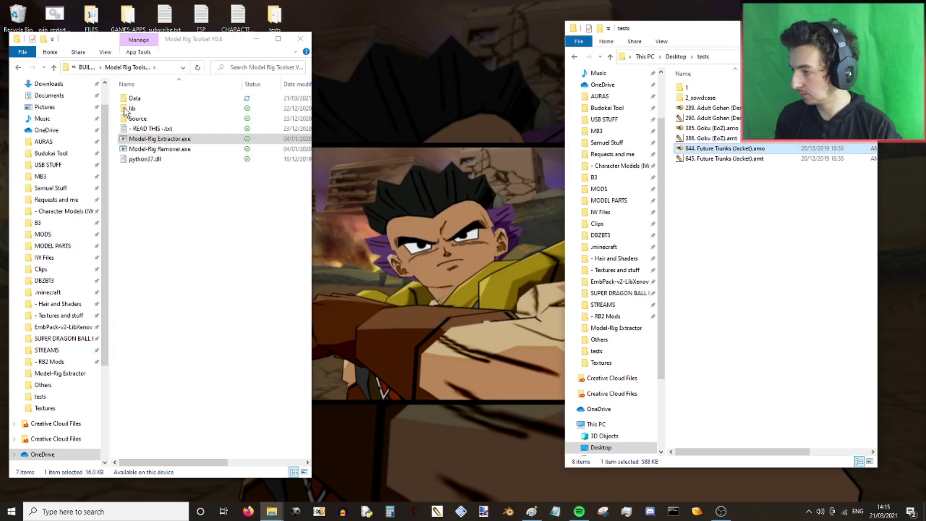
- Create a 3_sowd folder in tests and move Model_Part.bin from Data into it
double_click(138, 98)
left_click_drag(142, 104, 179, 103)
right_click(694, 201)
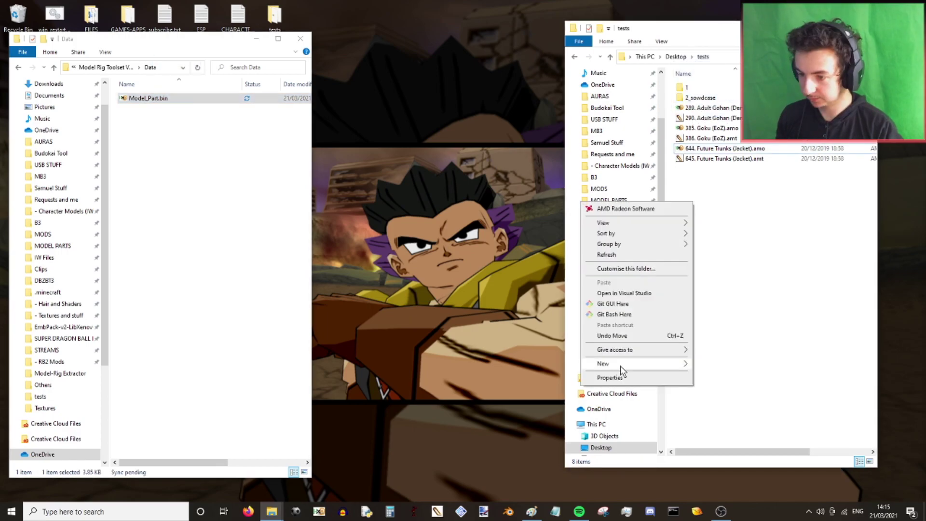
mouse_move(620, 365)
left_click(717, 366)
type("3_sowd")
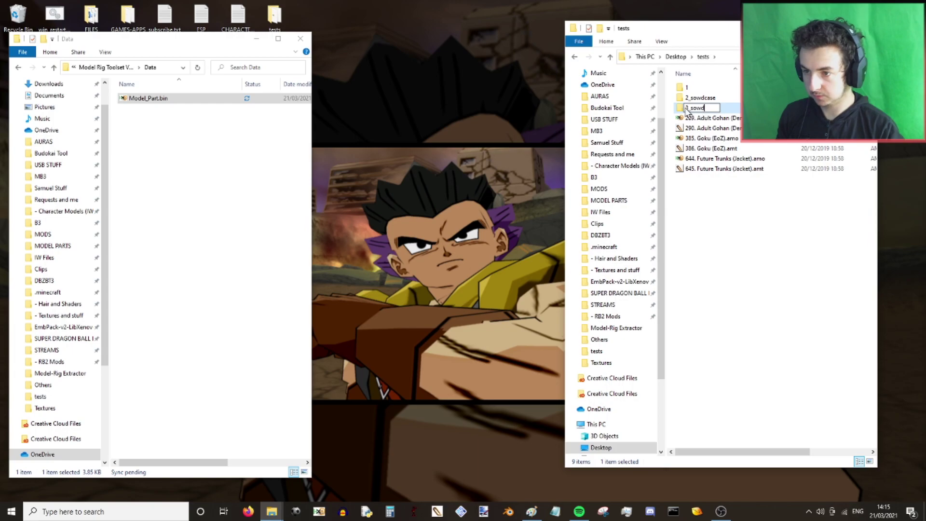
left_click_drag(689, 111, 689, 111)
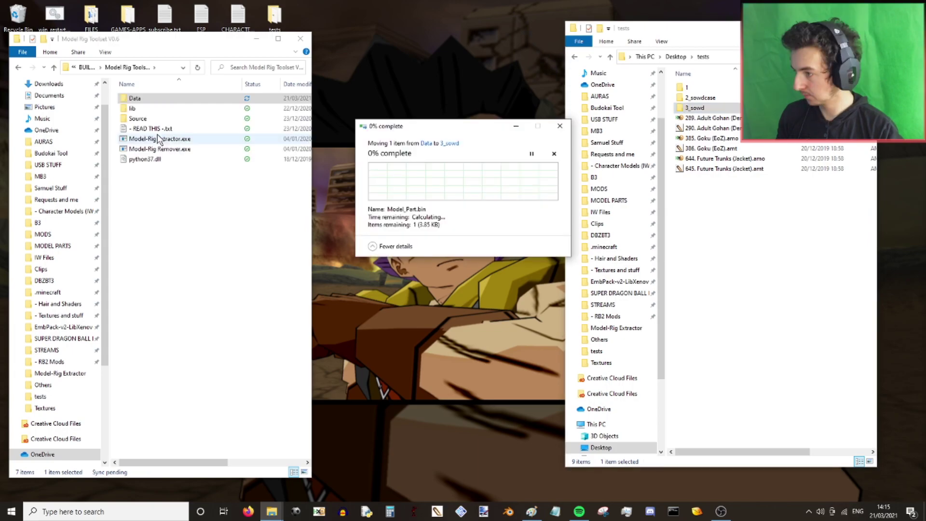
- Extract another part from Future Trunks (Jacket).amo and move its Model_Part.bin into 3_sowd
double_click(160, 139)
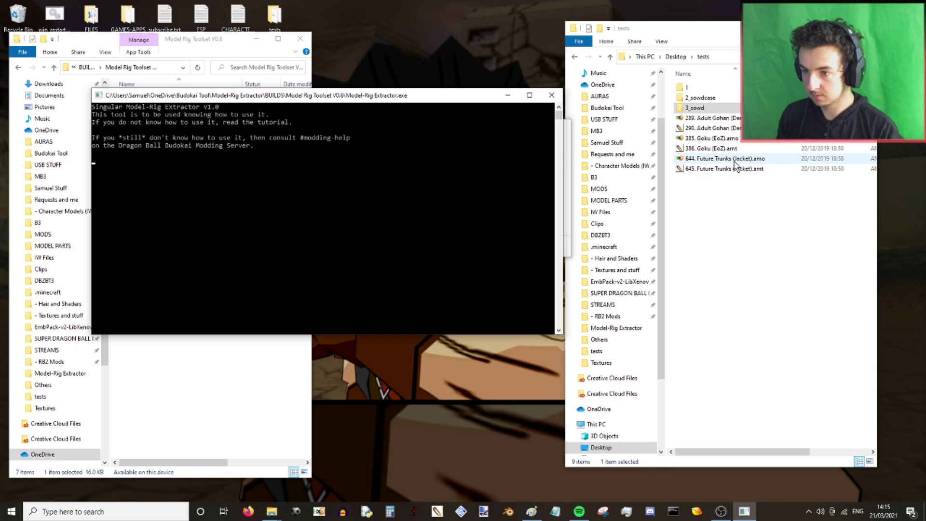
left_click_drag(736, 161, 419, 206)
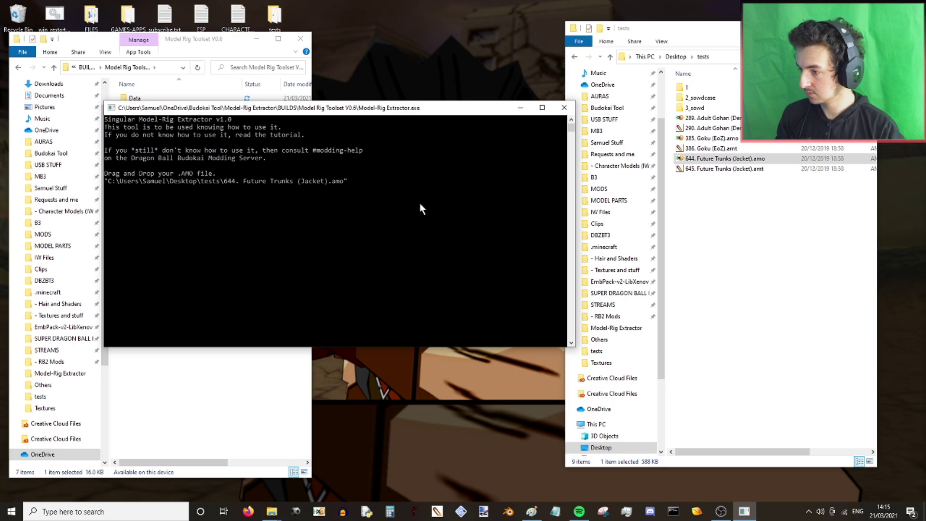
key("Return")
double_click(135, 98)
left_click_drag(154, 99, 698, 110)
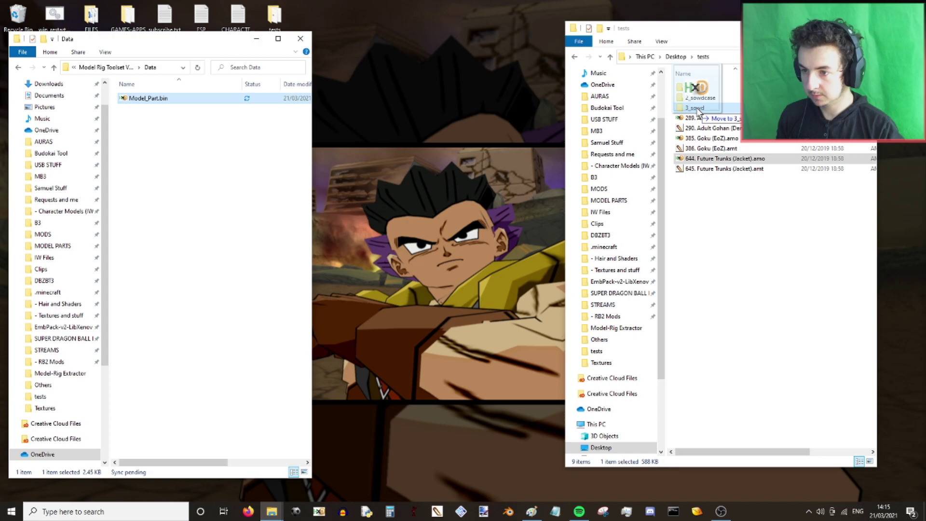
left_click_drag(698, 110, 698, 110)
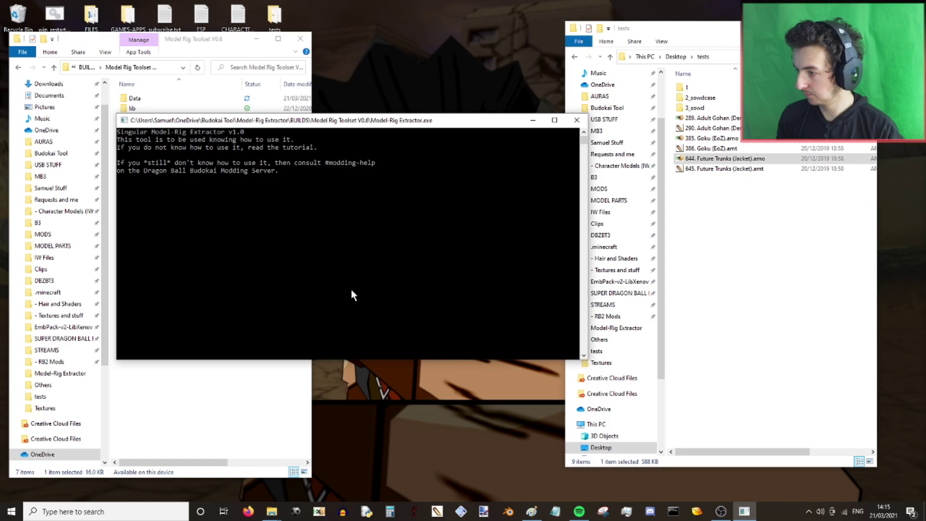
- Open Data again, dismiss the file-name conflict, and return to the Model Rig Toolset folder
double_click(155, 100)
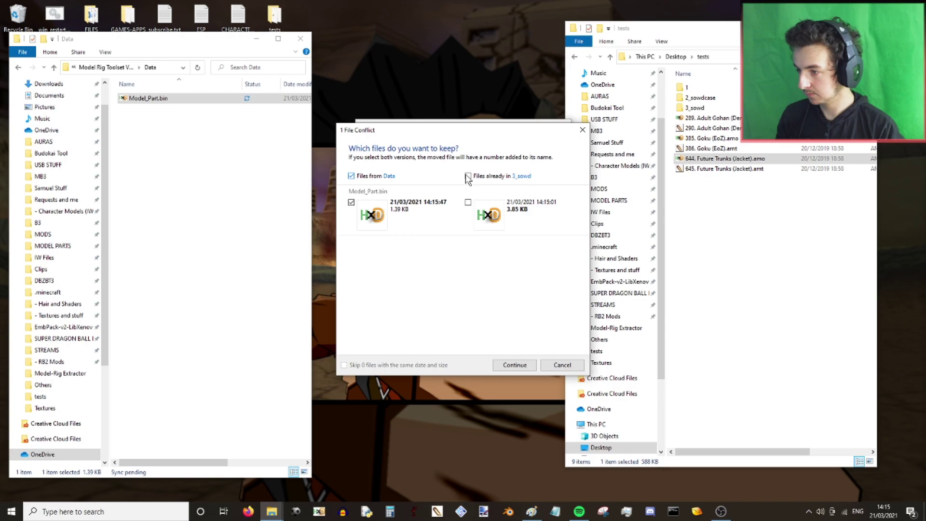
key("Escape")
key("BackSpace")
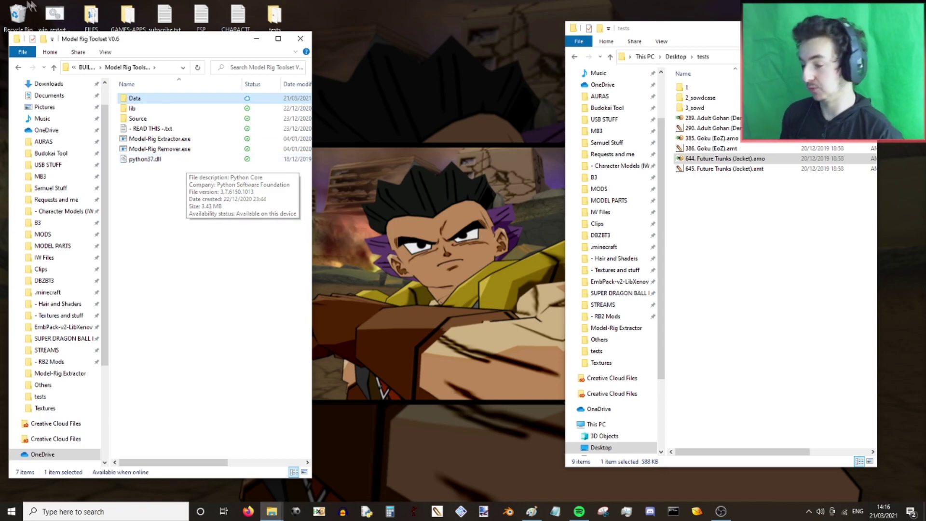
mouse_move(270, 514)
left_click(317, 465)
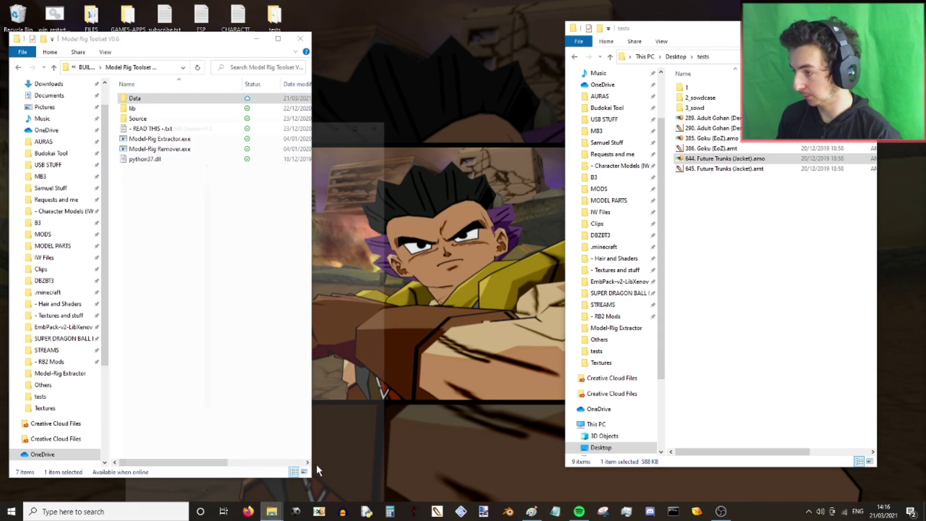
- Reposition the AMG Creation V1.0 window and launch AMG Creation Tool.exe
left_click_drag(286, 51, 275, 49)
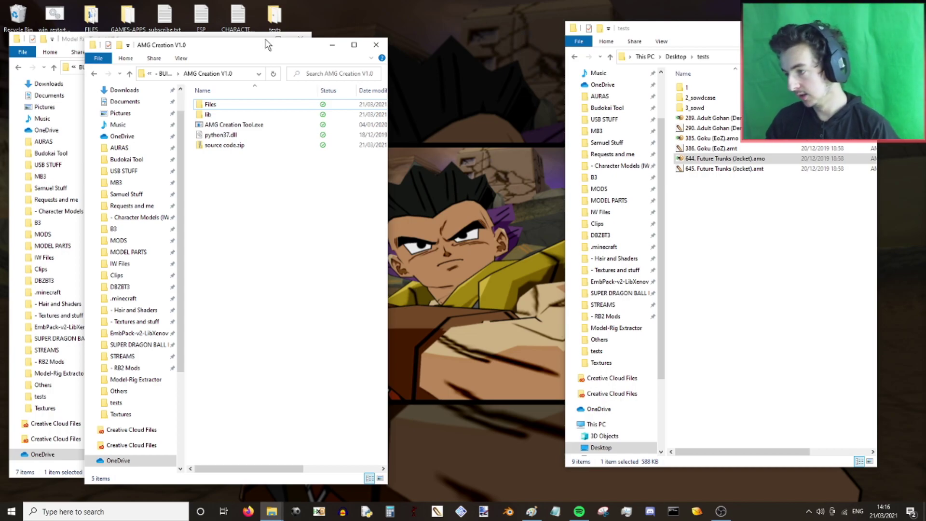
left_click_drag(264, 45, 269, 47)
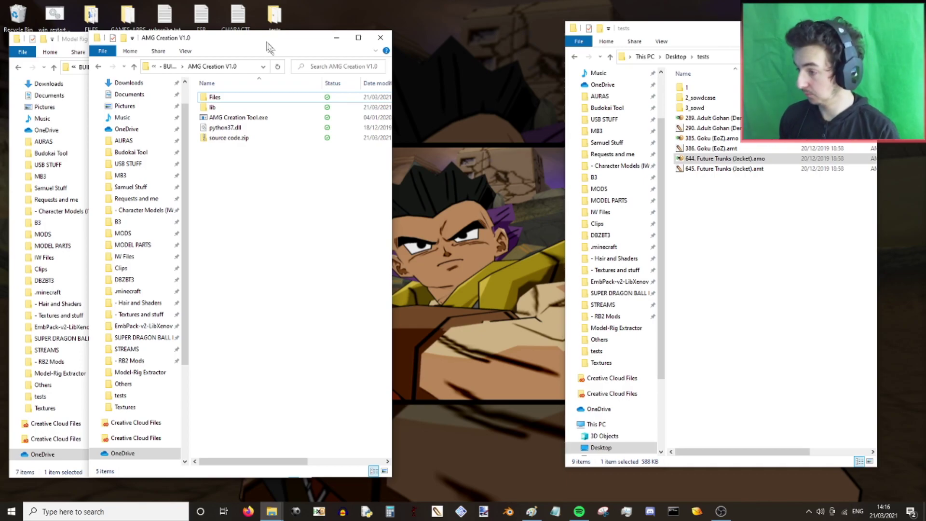
double_click(237, 118)
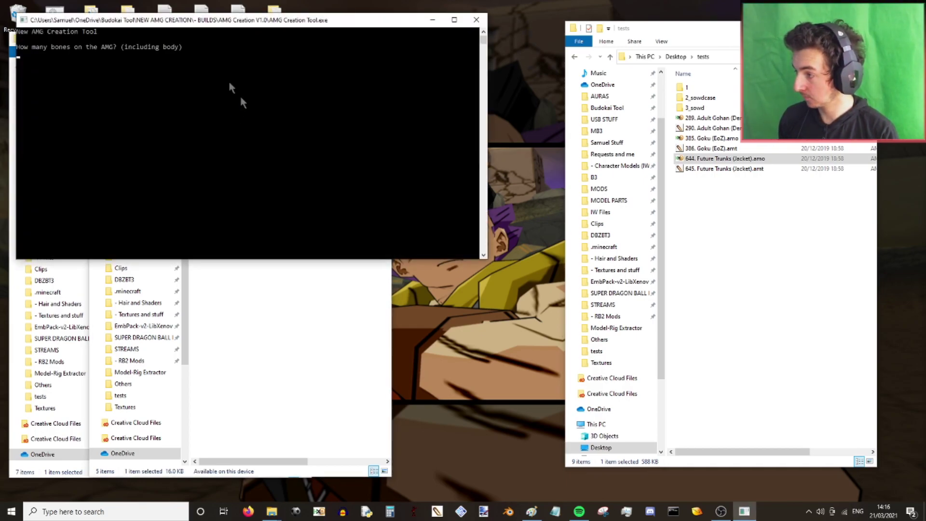
- Review the part files in tests\1 (GOK_WAIST, GOK_RLEGROT, GOK_STMC, GOK_LLEGROT)
left_click_drag(178, 27, 198, 42)
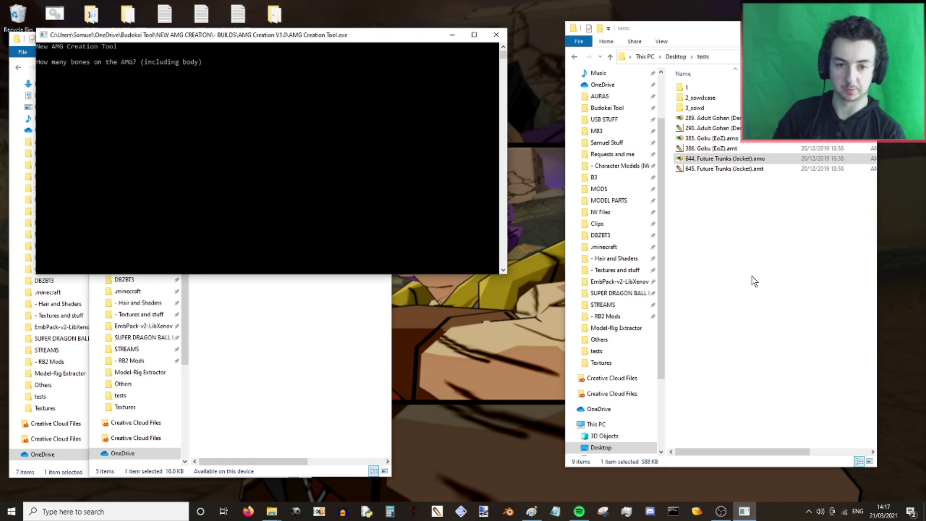
double_click(703, 89)
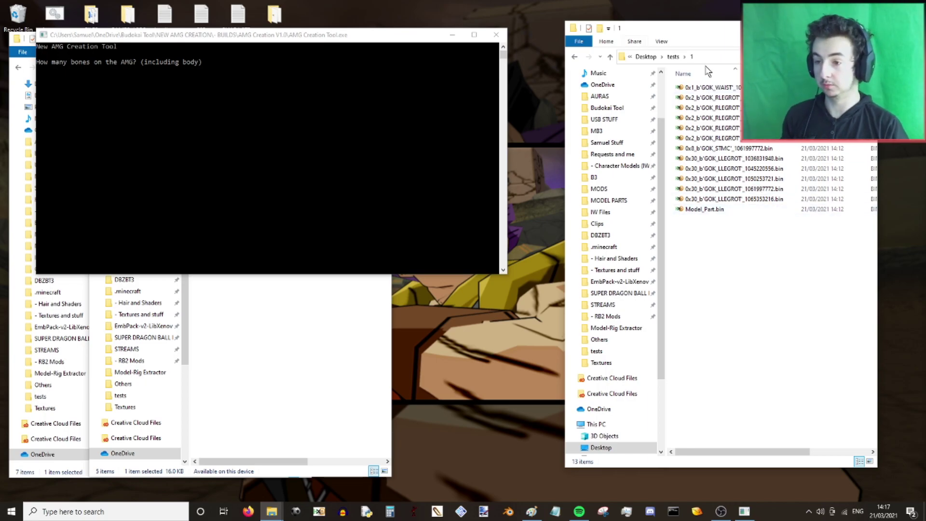
left_click(726, 88)
left_click(734, 99)
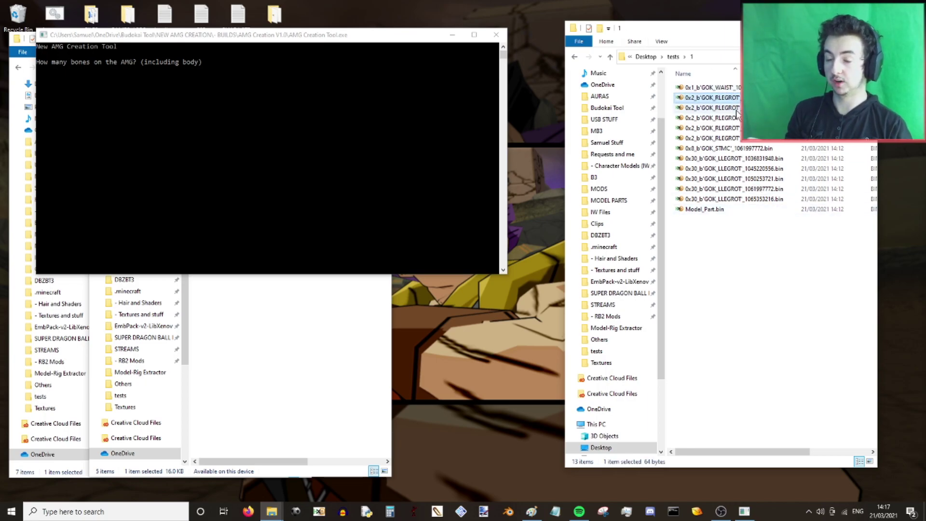
left_click(737, 150)
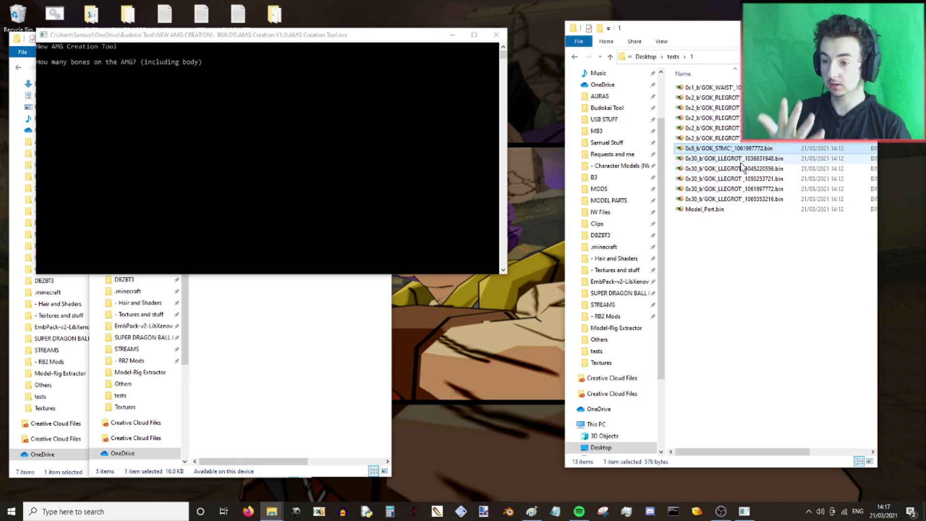
left_click(741, 160)
left_click(674, 57)
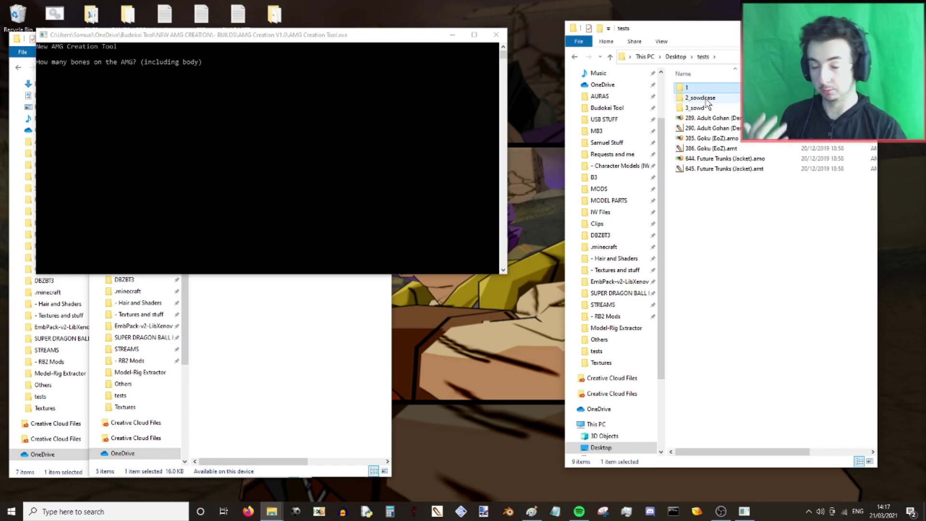
- Enter 7 as the bone count in AMG Creation Tool
left_click(252, 37)
type("7")
key("Return")
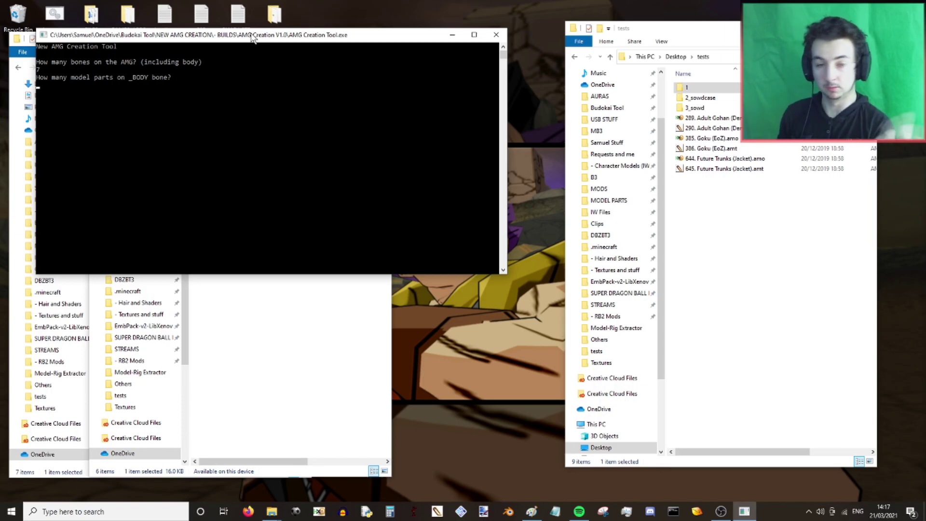
- Give the _BODY bone 1 model part and supply the tests\1 folder as its path
type("1")
key("Return")
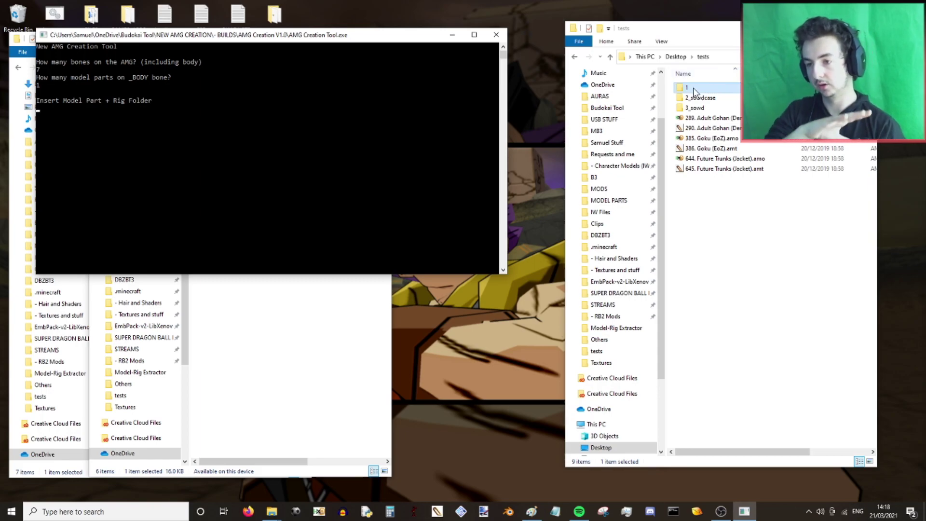
left_click_drag(685, 90, 434, 144)
key("Return")
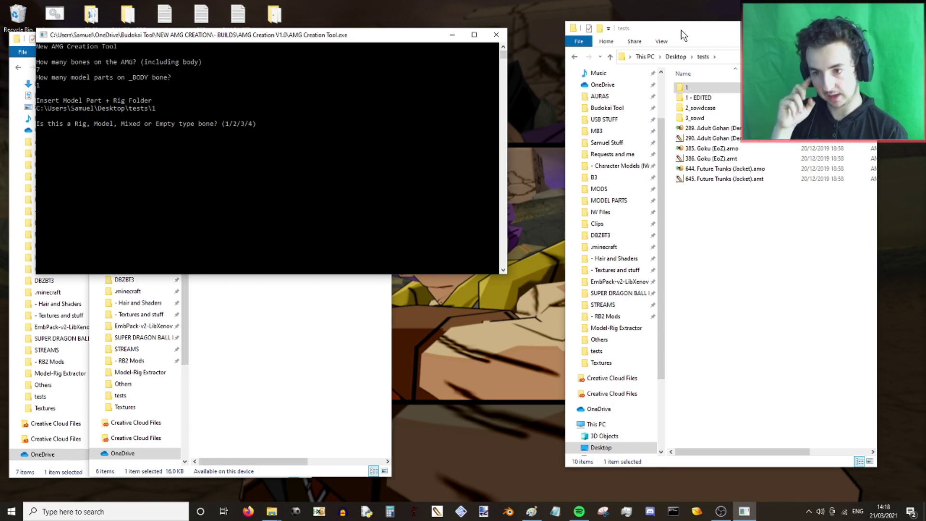
left_click_drag(684, 35, 556, 30)
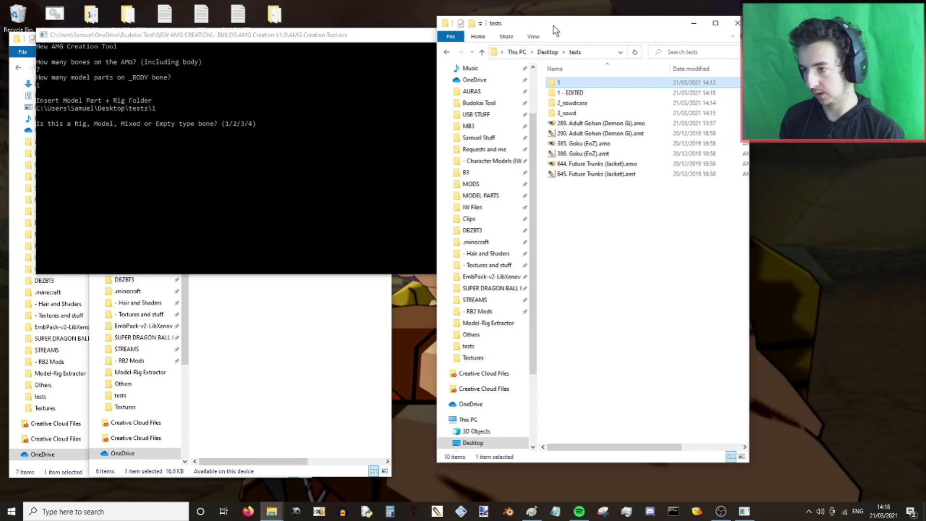
- Open Notepad and narrow it beside the tests folder window
left_click(557, 512)
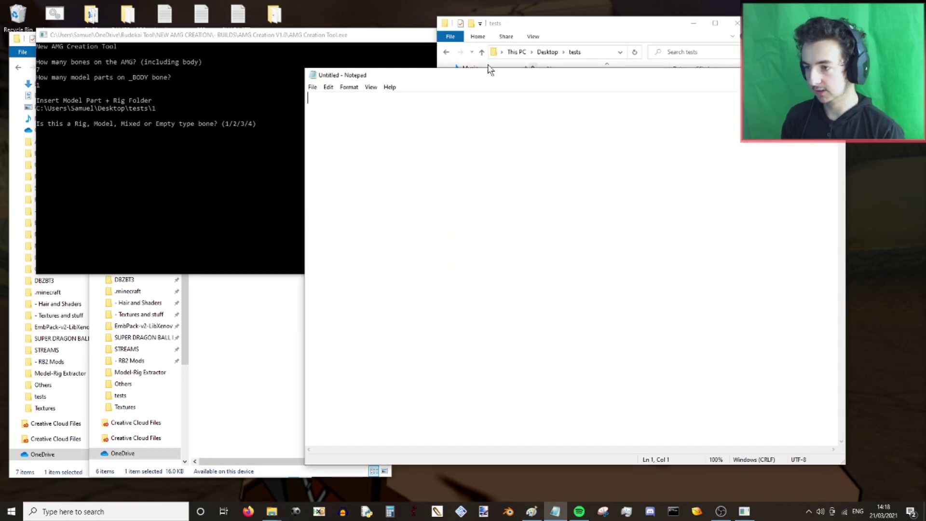
left_click_drag(306, 123, 649, 121)
left_click(560, 82)
left_click_drag(791, 75, 880, 75)
- Note the remaining part folders sowdcase and sowd on separate lines
type("14")
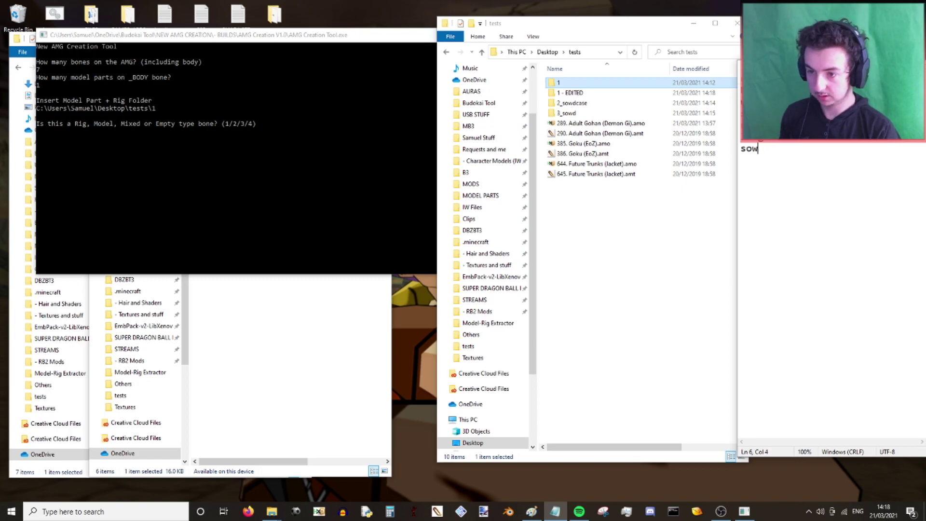
type("sow")
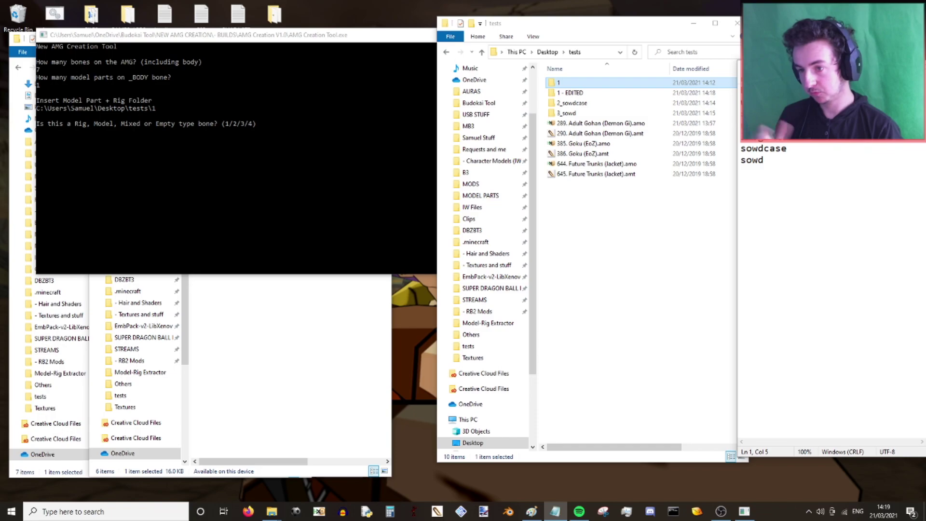
left_click(312, 140)
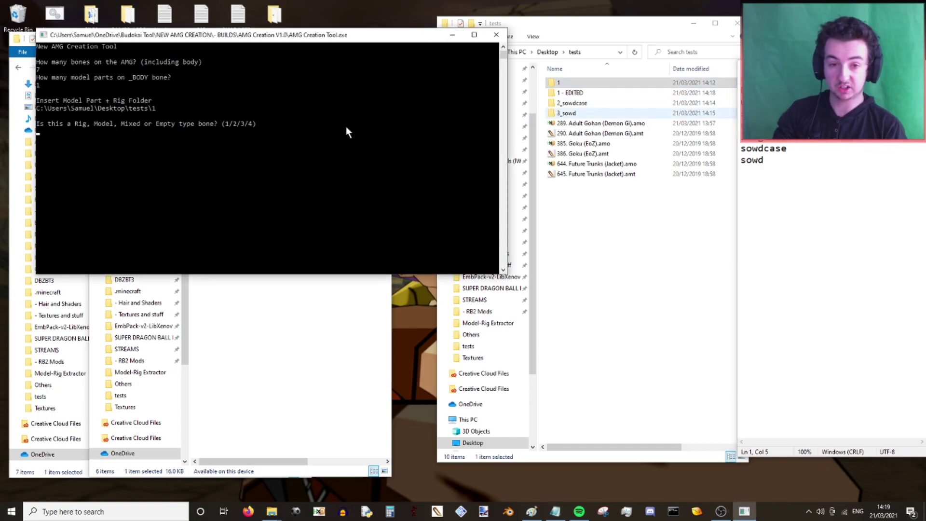
left_click(770, 160)
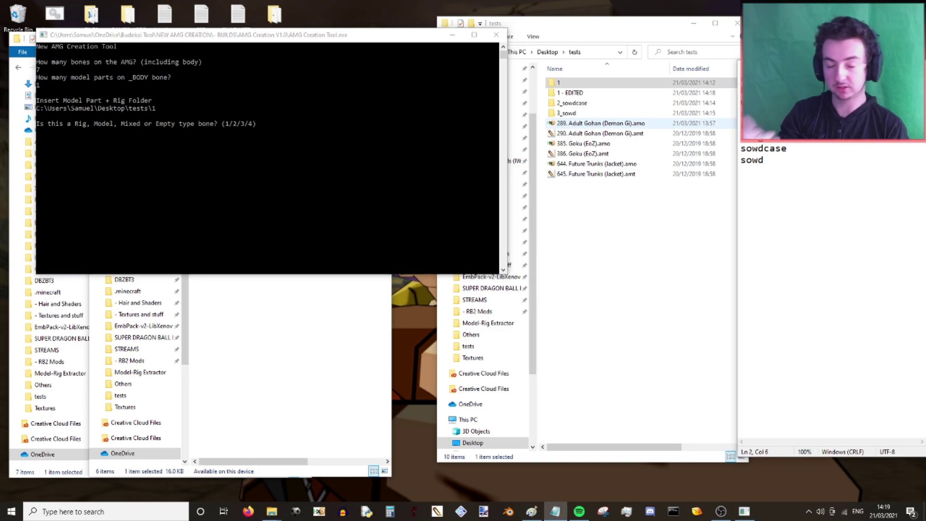
left_click(212, 168)
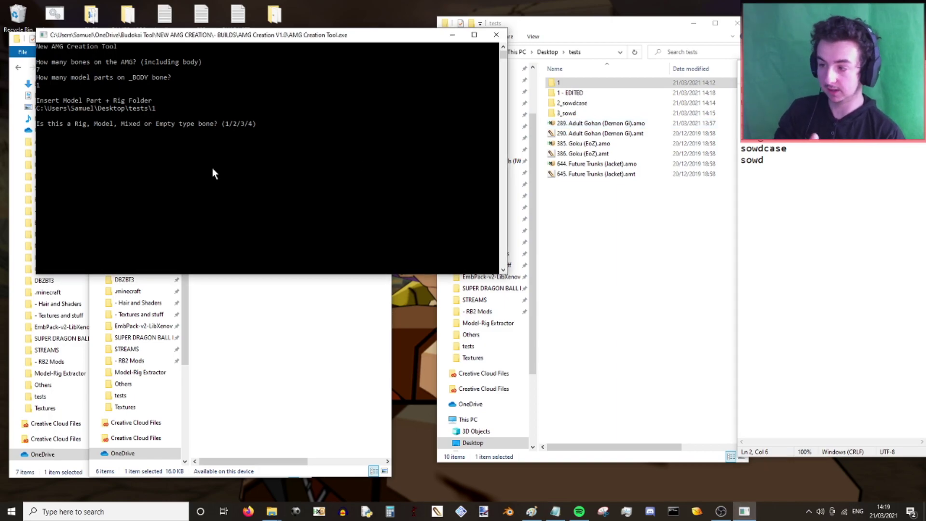